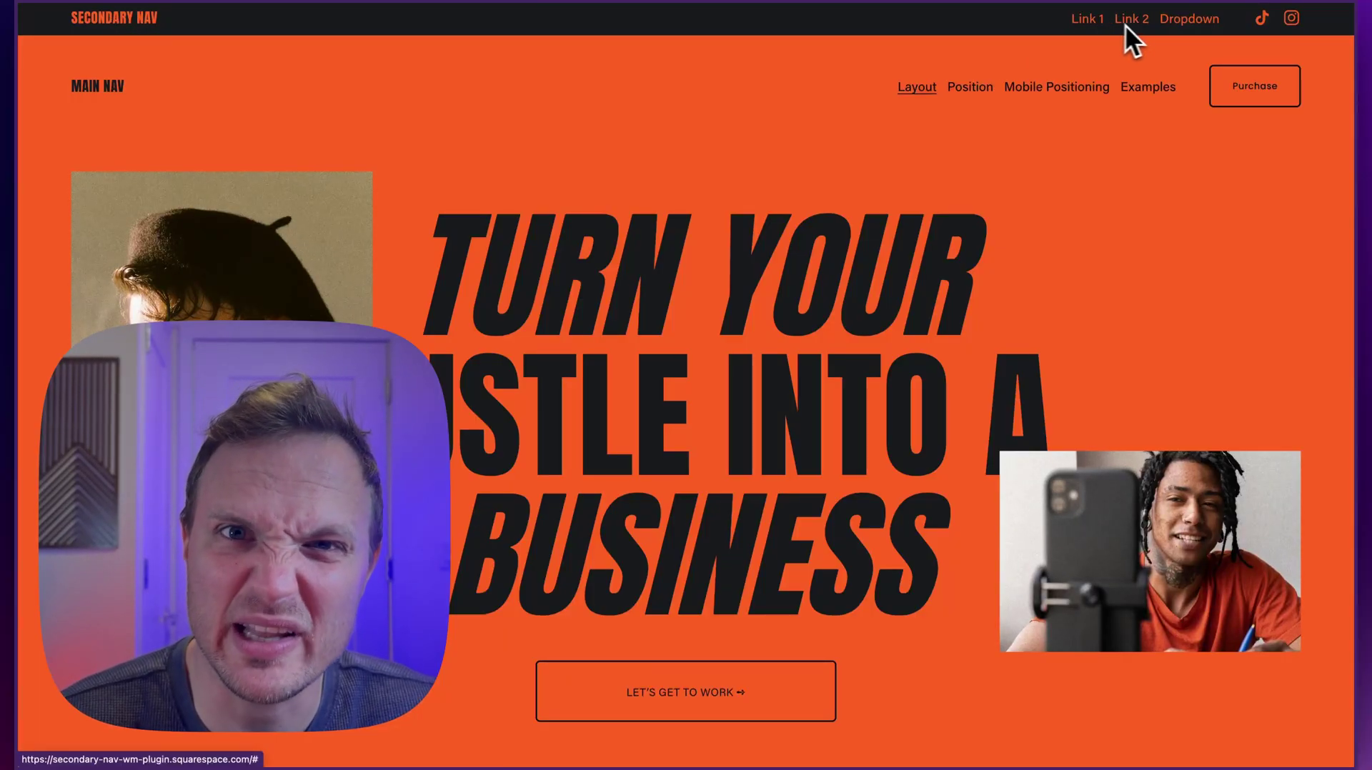
- Preview the Branding Center layout example, then switch to the Nav Center layout
{"action": "mouse_move", "coordinate": [1161, 22]}
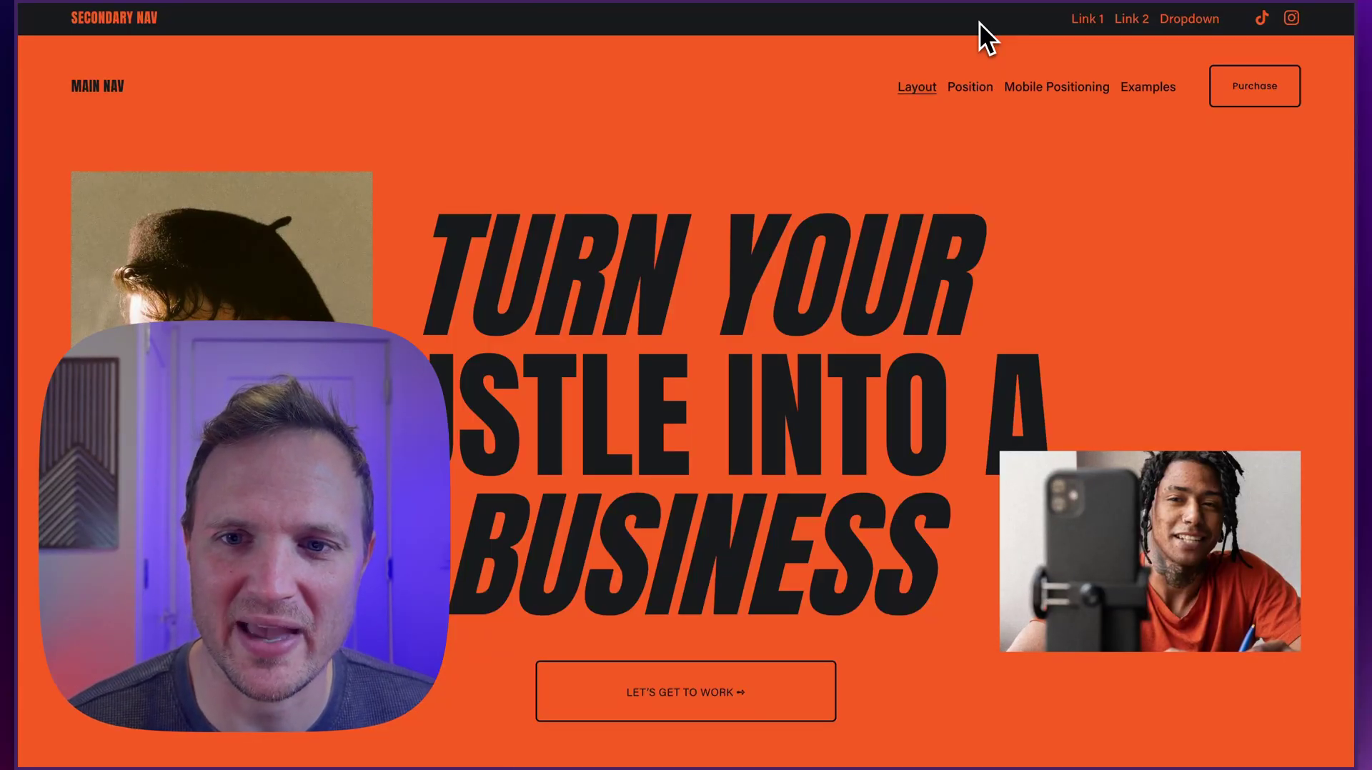
{"action": "mouse_move", "coordinate": [917, 86]}
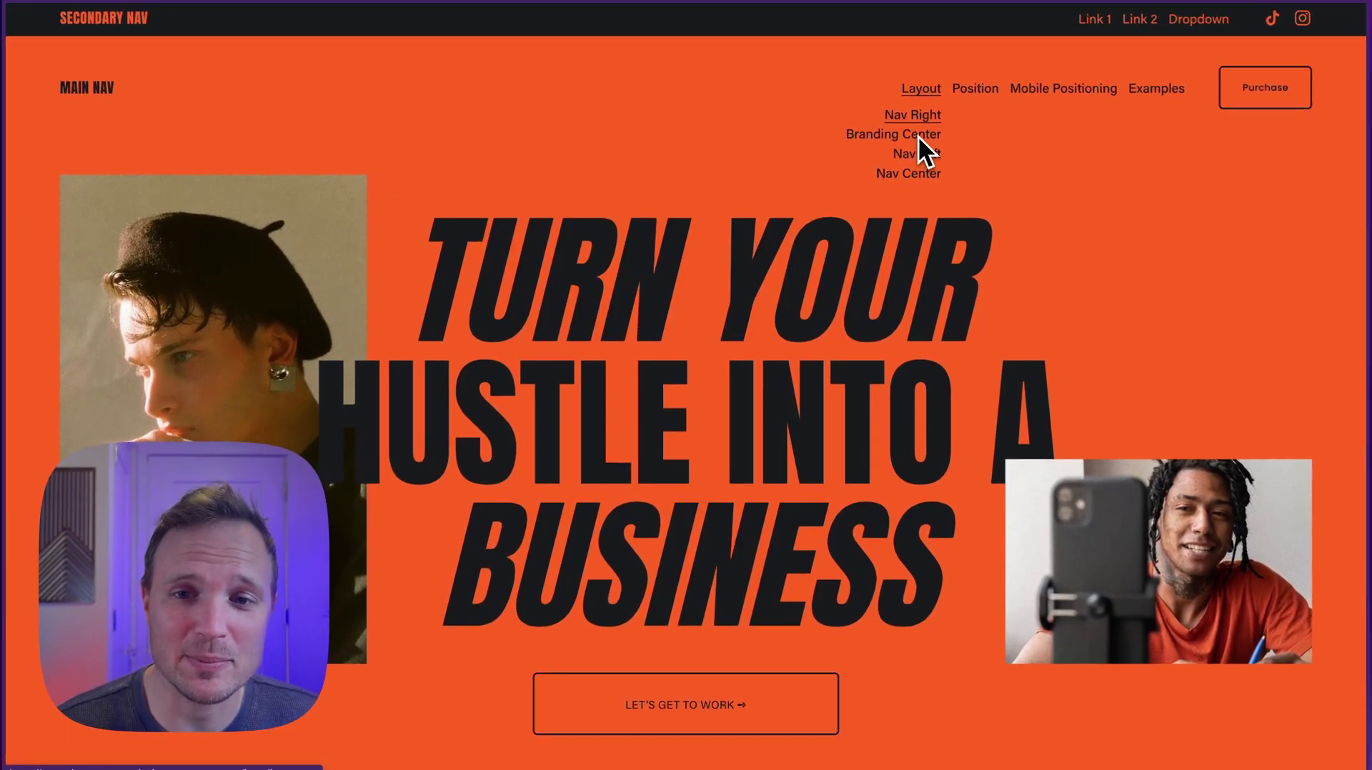
{"action": "left_click", "coordinate": [919, 137]}
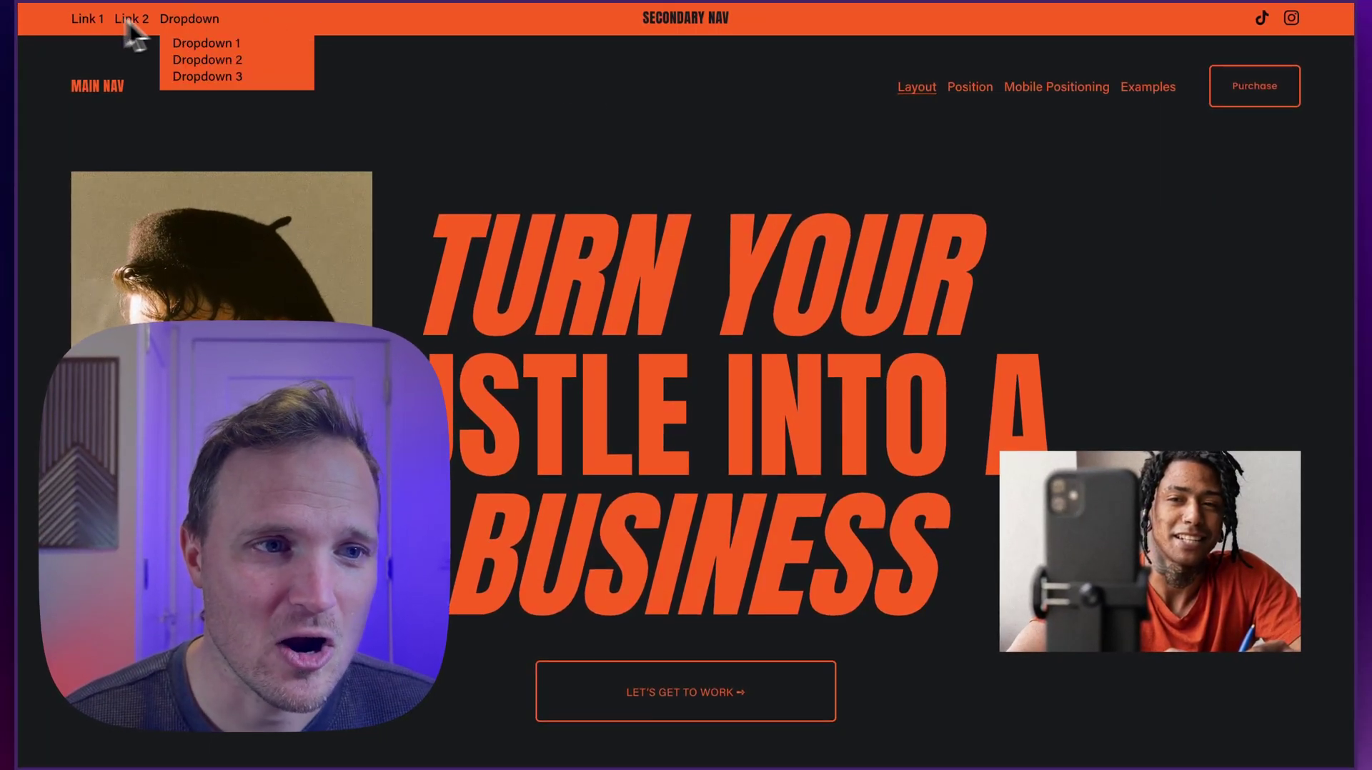
{"action": "mouse_move", "coordinate": [912, 89]}
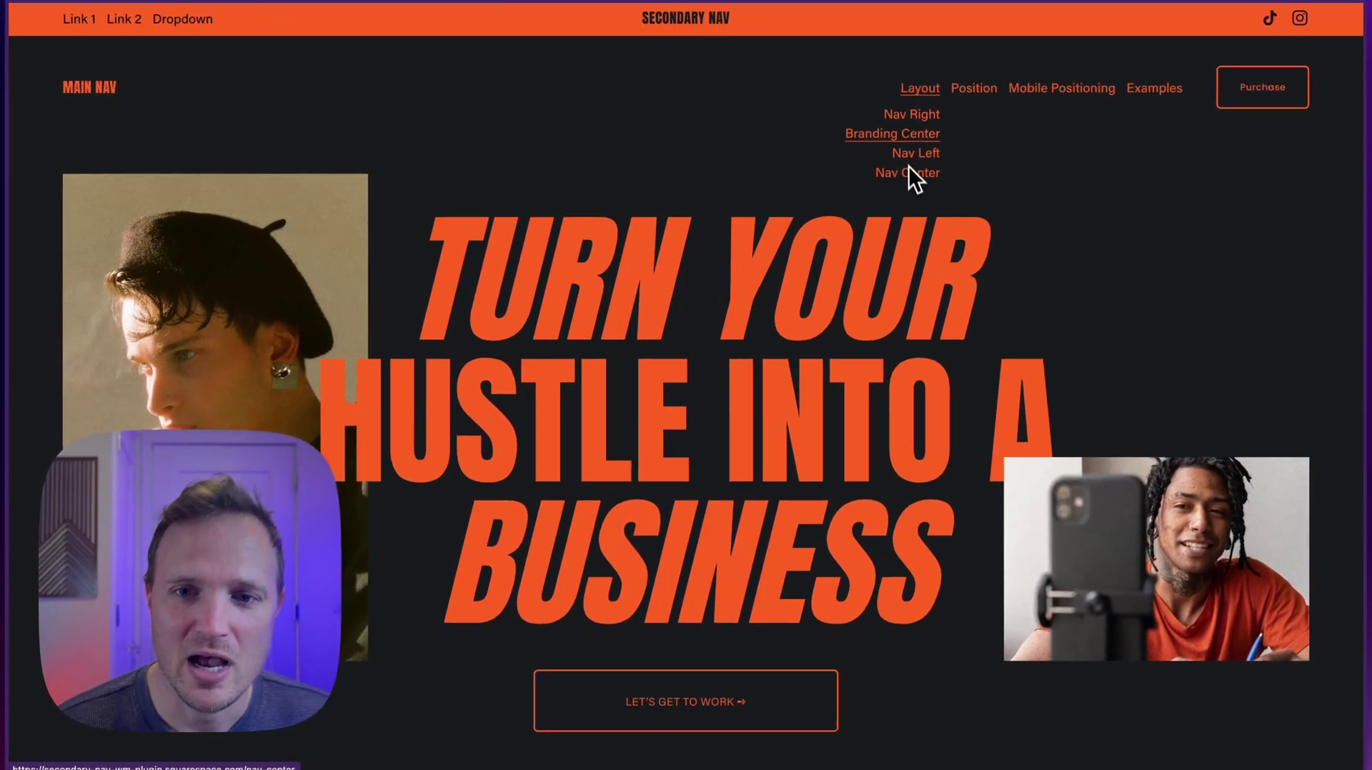
{"action": "left_click", "coordinate": [909, 173]}
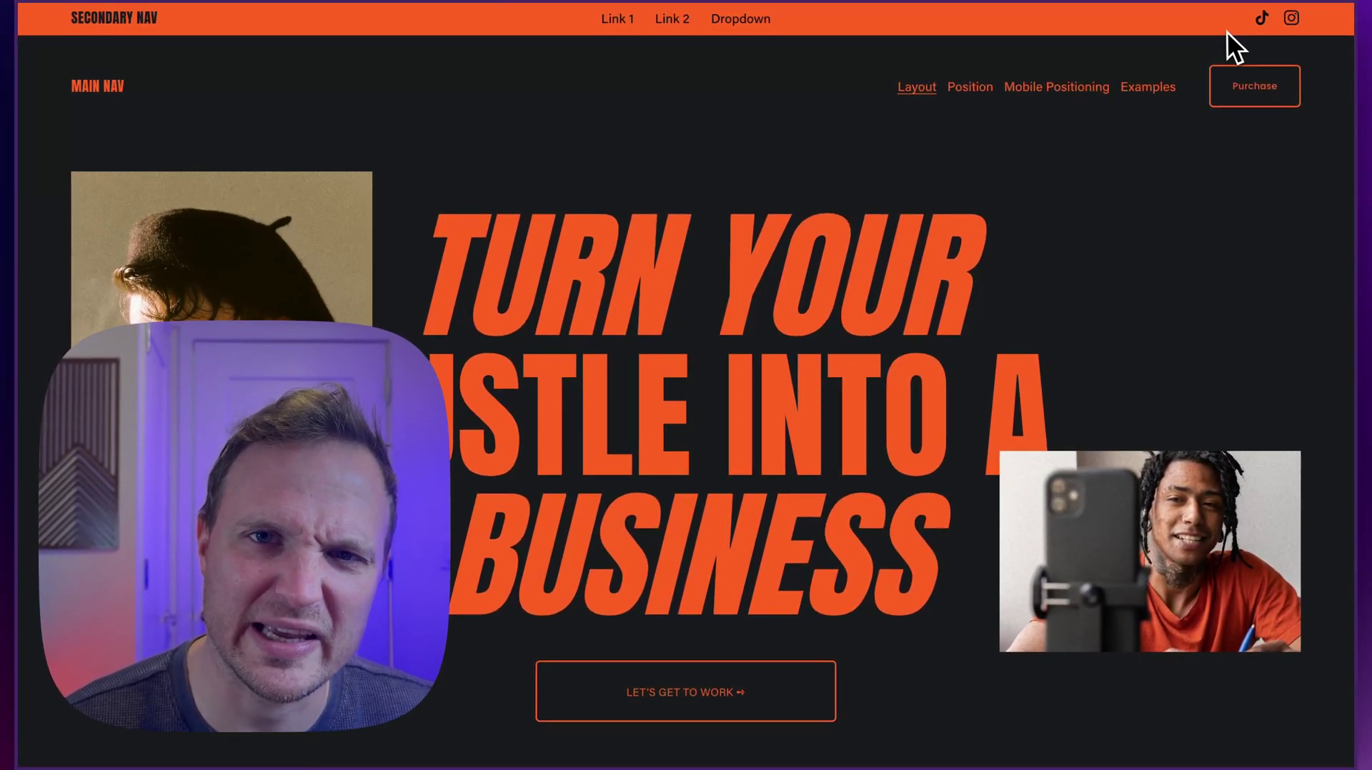
{"action": "mouse_move", "coordinate": [979, 91]}
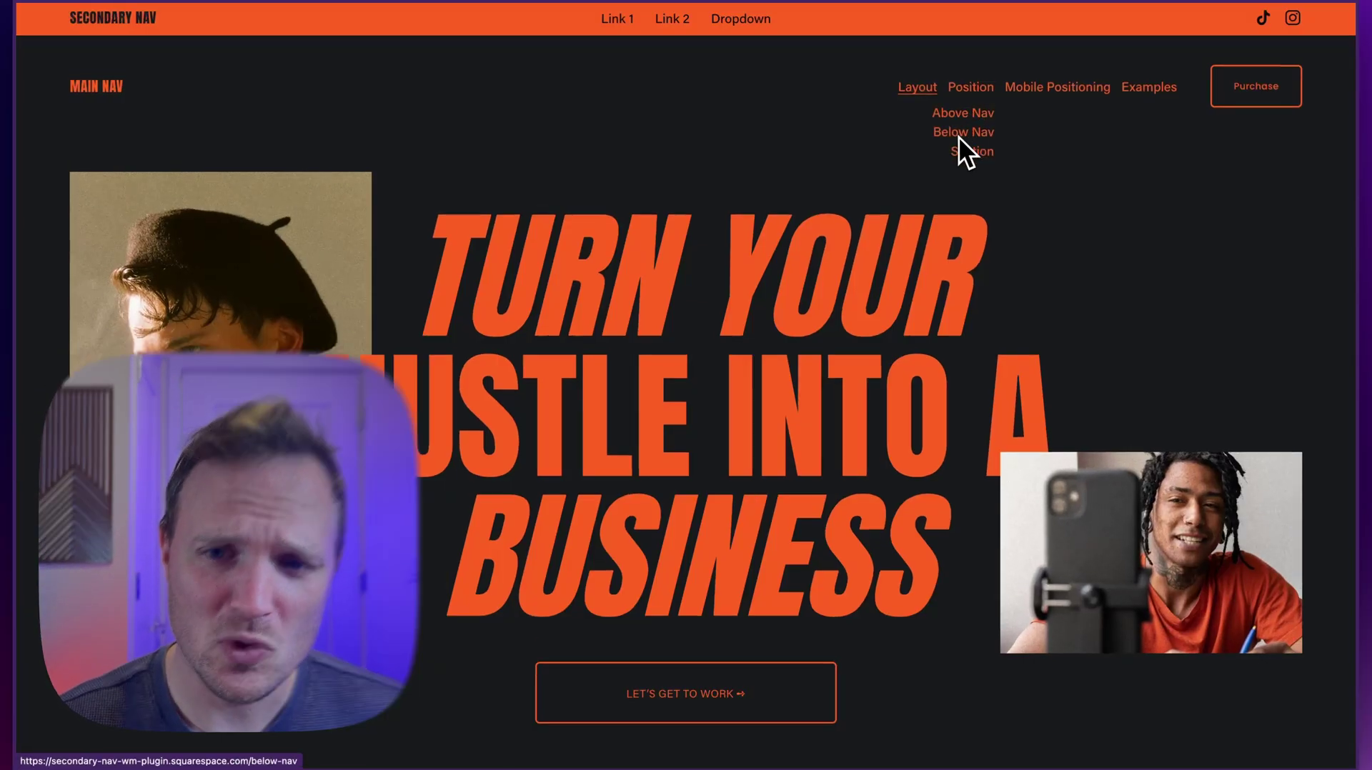
- View the Below Nav position example, then the Section position example
{"action": "left_click", "coordinate": [961, 137]}
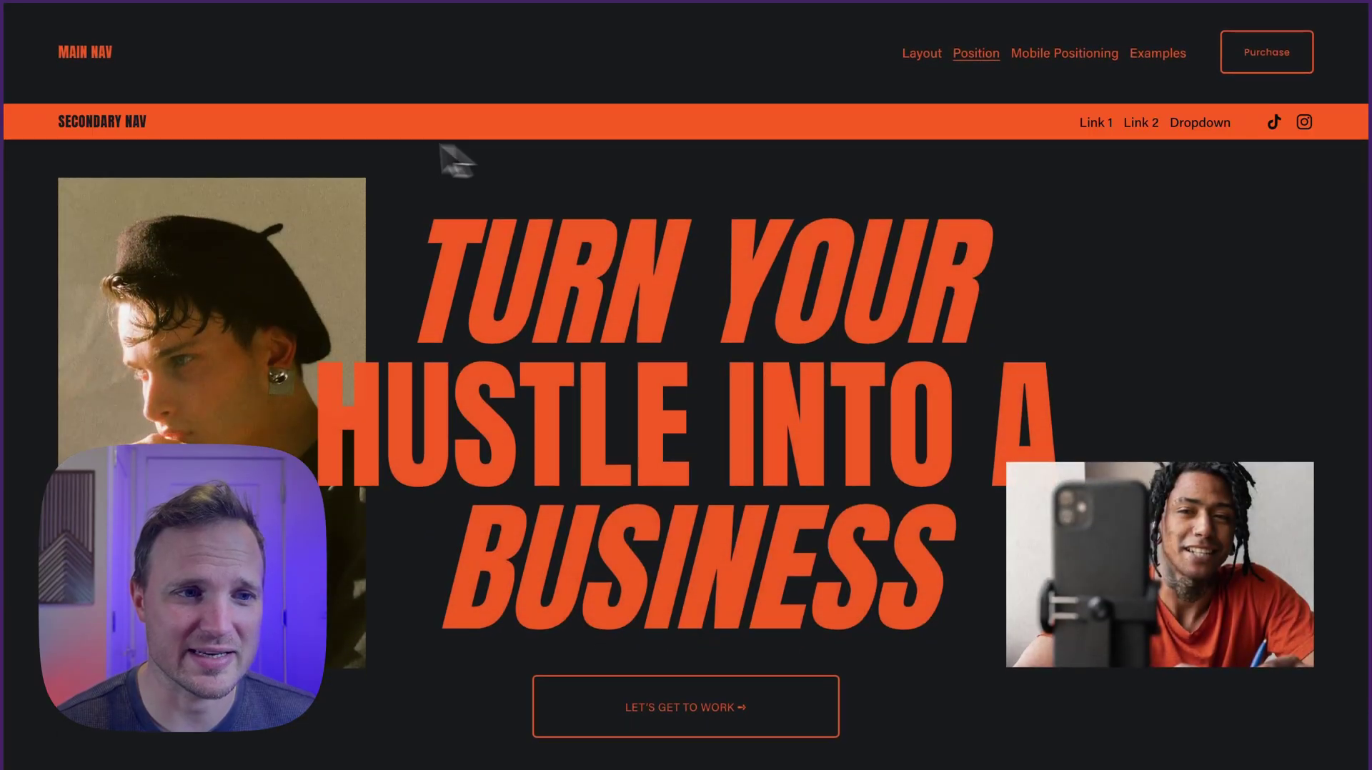
{"action": "mouse_move", "coordinate": [970, 64]}
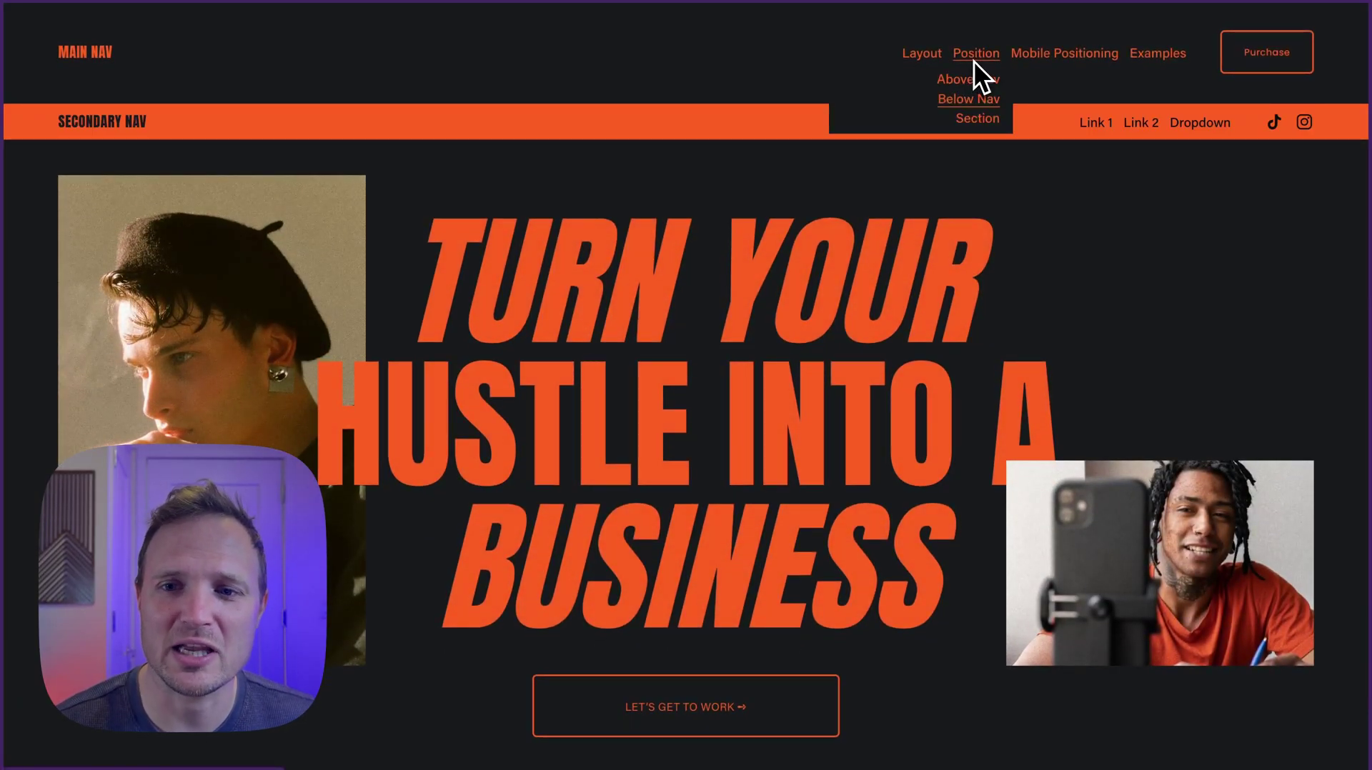
{"action": "left_click", "coordinate": [981, 124]}
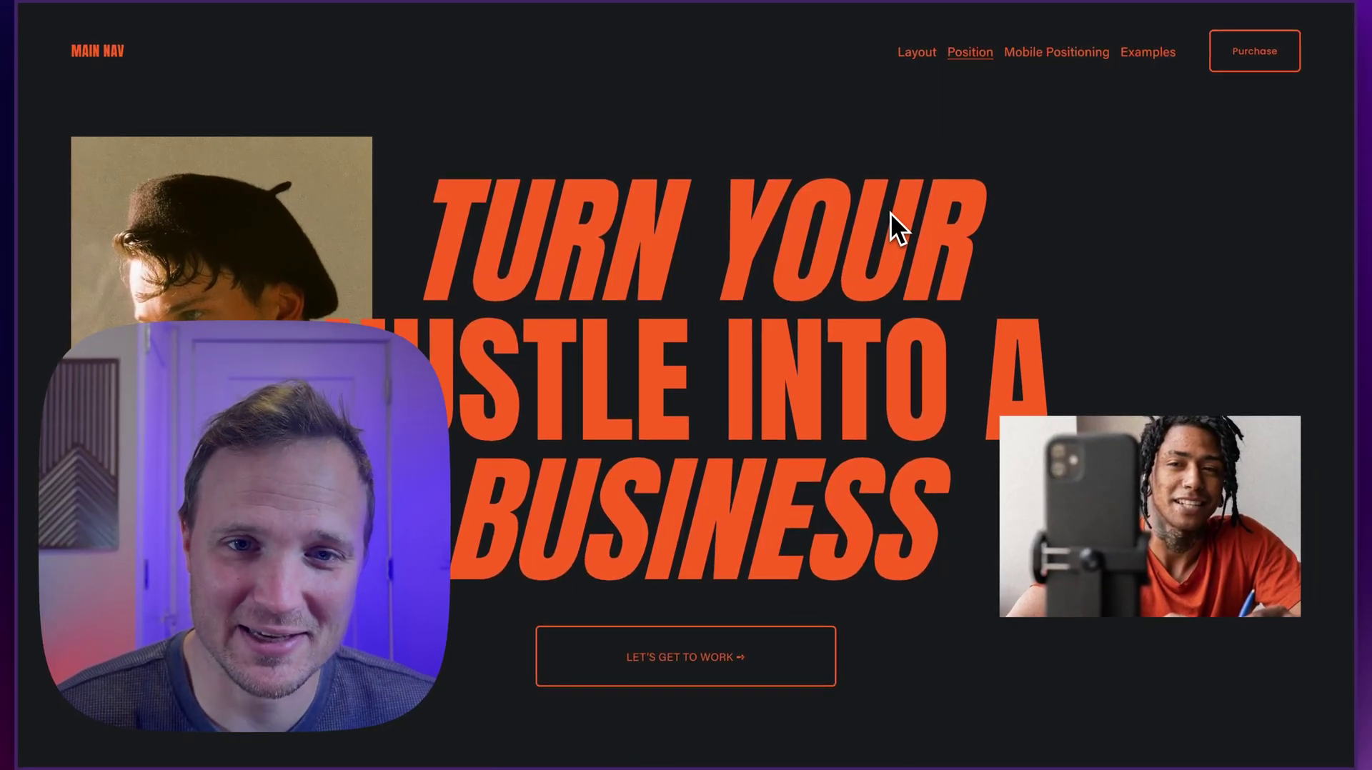
- Scroll the Section example to see the secondary bar between content sections
{"action": "scroll", "coordinate": [891, 212], "scroll_direction": "down", "scroll_amount": 15}
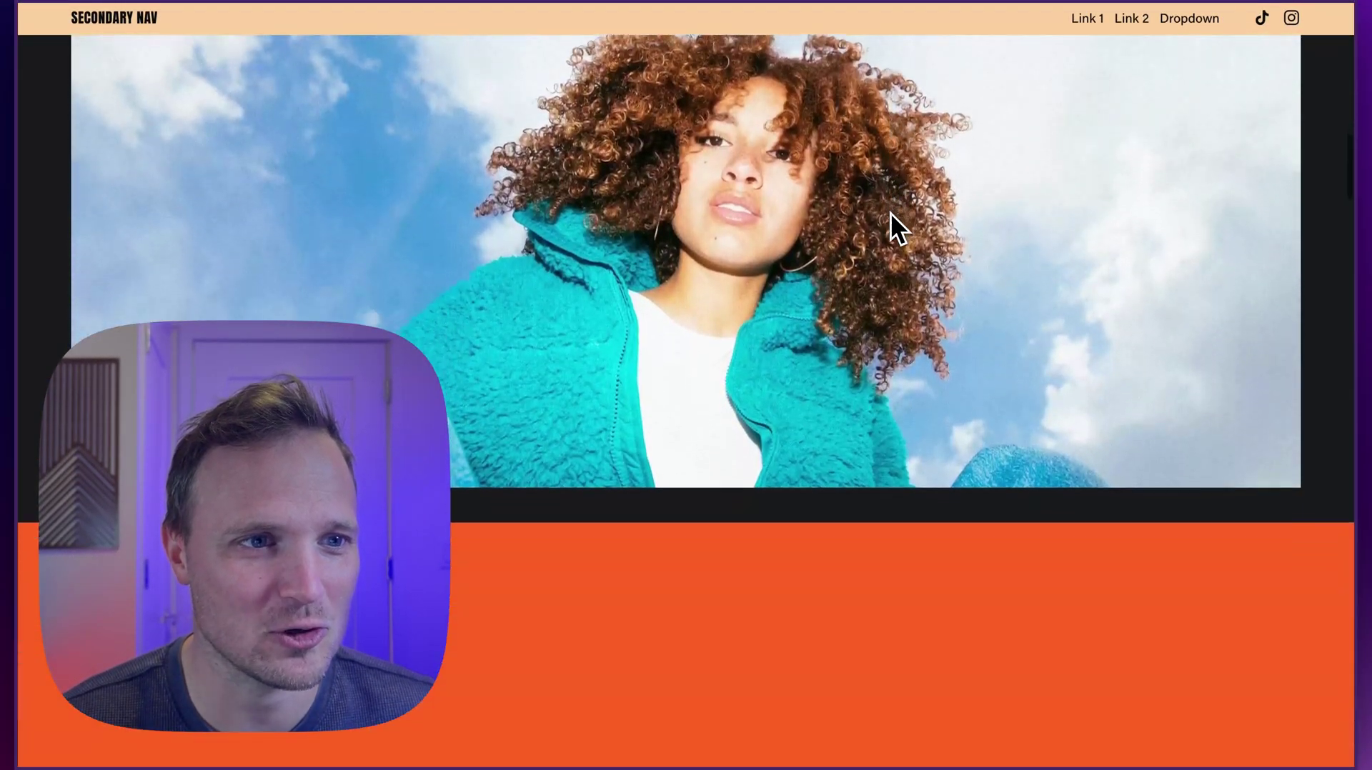
{"action": "scroll", "coordinate": [891, 213], "scroll_direction": "down", "scroll_amount": 6}
{"action": "scroll", "coordinate": [890, 212], "scroll_direction": "up", "scroll_amount": 12}
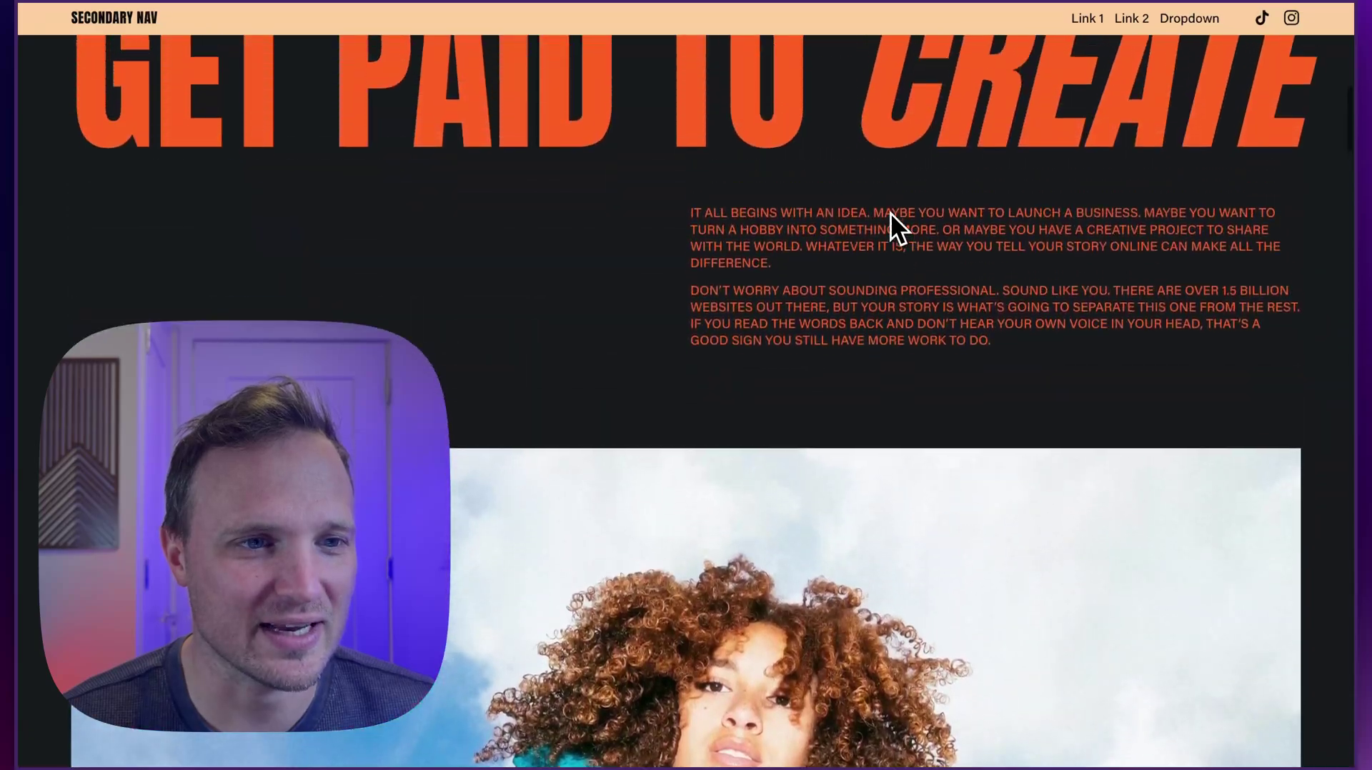
{"action": "scroll", "coordinate": [891, 213], "scroll_direction": "up", "scroll_amount": 8}
{"action": "scroll", "coordinate": [533, 428], "scroll_direction": "down", "scroll_amount": 1}
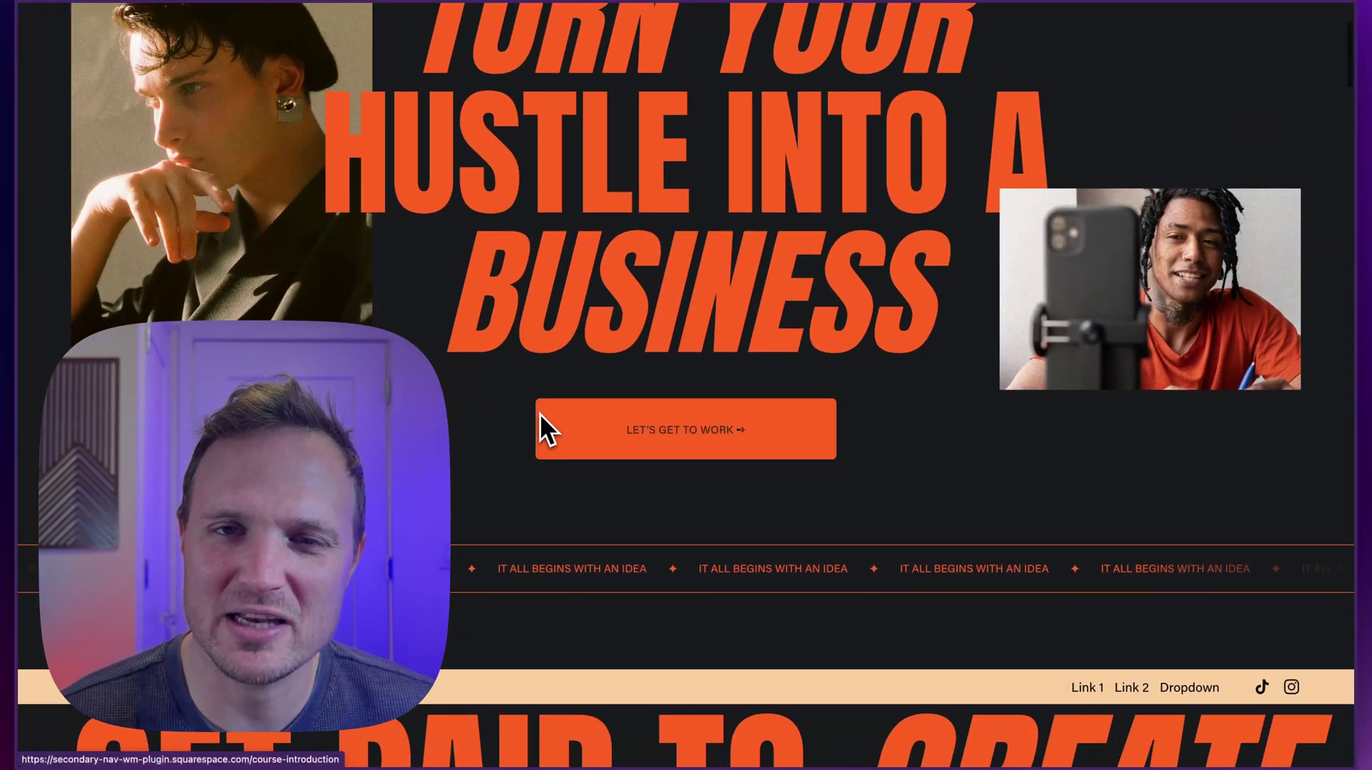
{"action": "scroll", "coordinate": [540, 415], "scroll_direction": "down", "scroll_amount": 4}
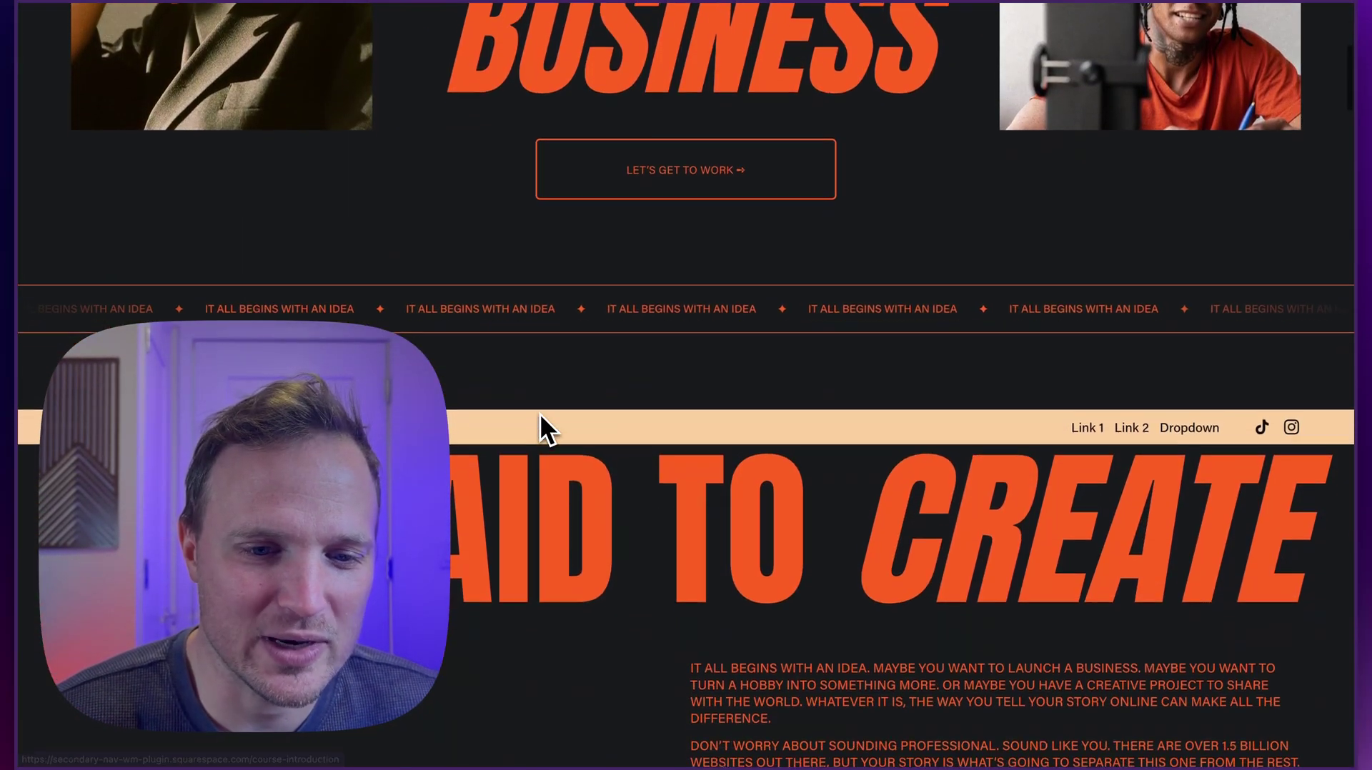
{"action": "scroll", "coordinate": [541, 418], "scroll_direction": "down", "scroll_amount": 5}
{"action": "scroll", "coordinate": [541, 417], "scroll_direction": "up", "scroll_amount": 10}
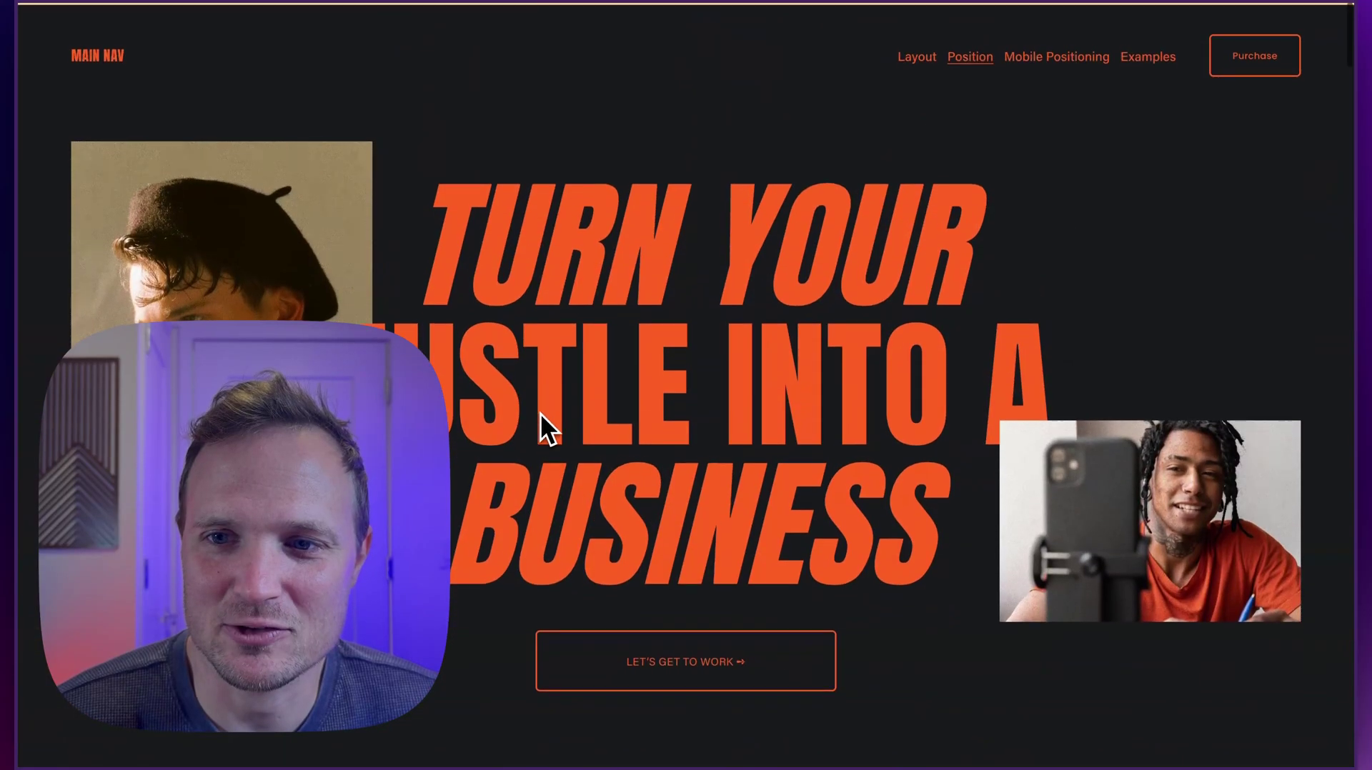
{"action": "mouse_move", "coordinate": [1052, 52]}
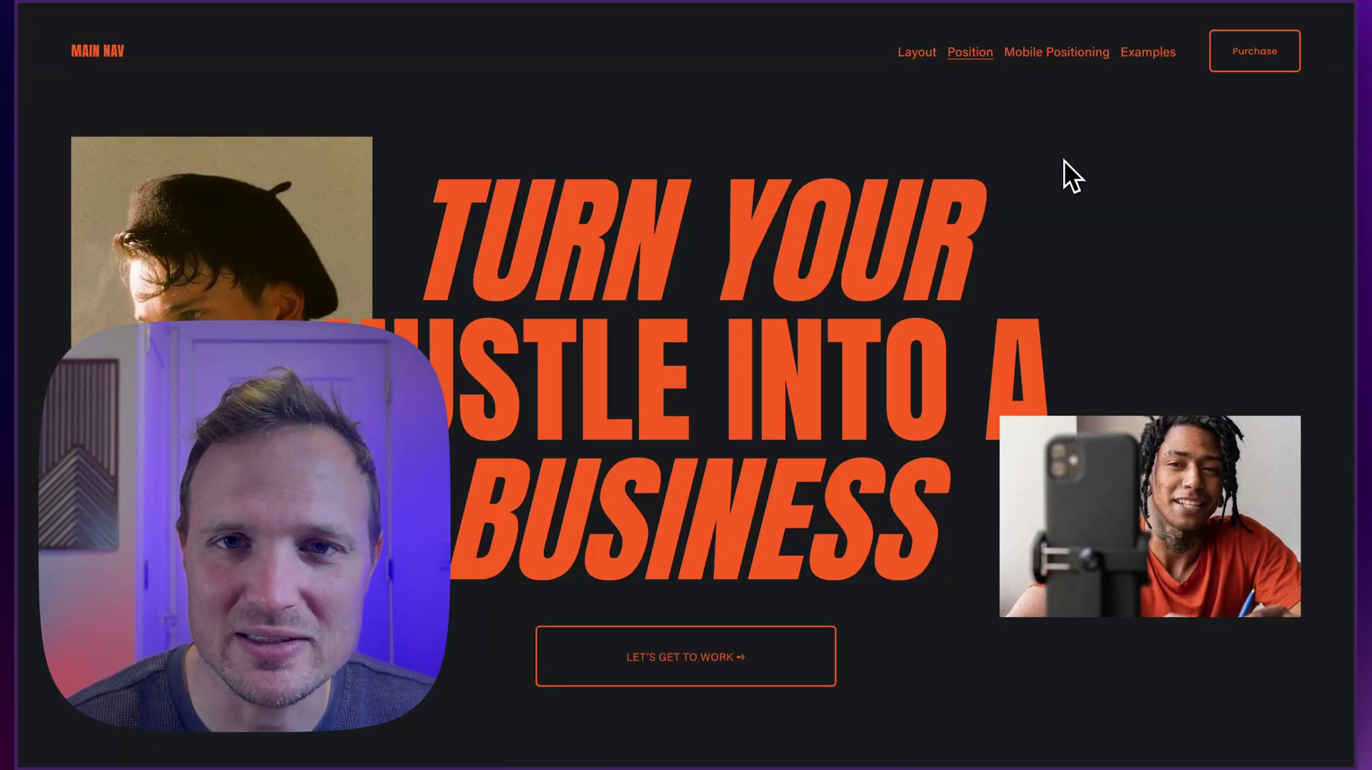
{"action": "mouse_move", "coordinate": [1152, 61]}
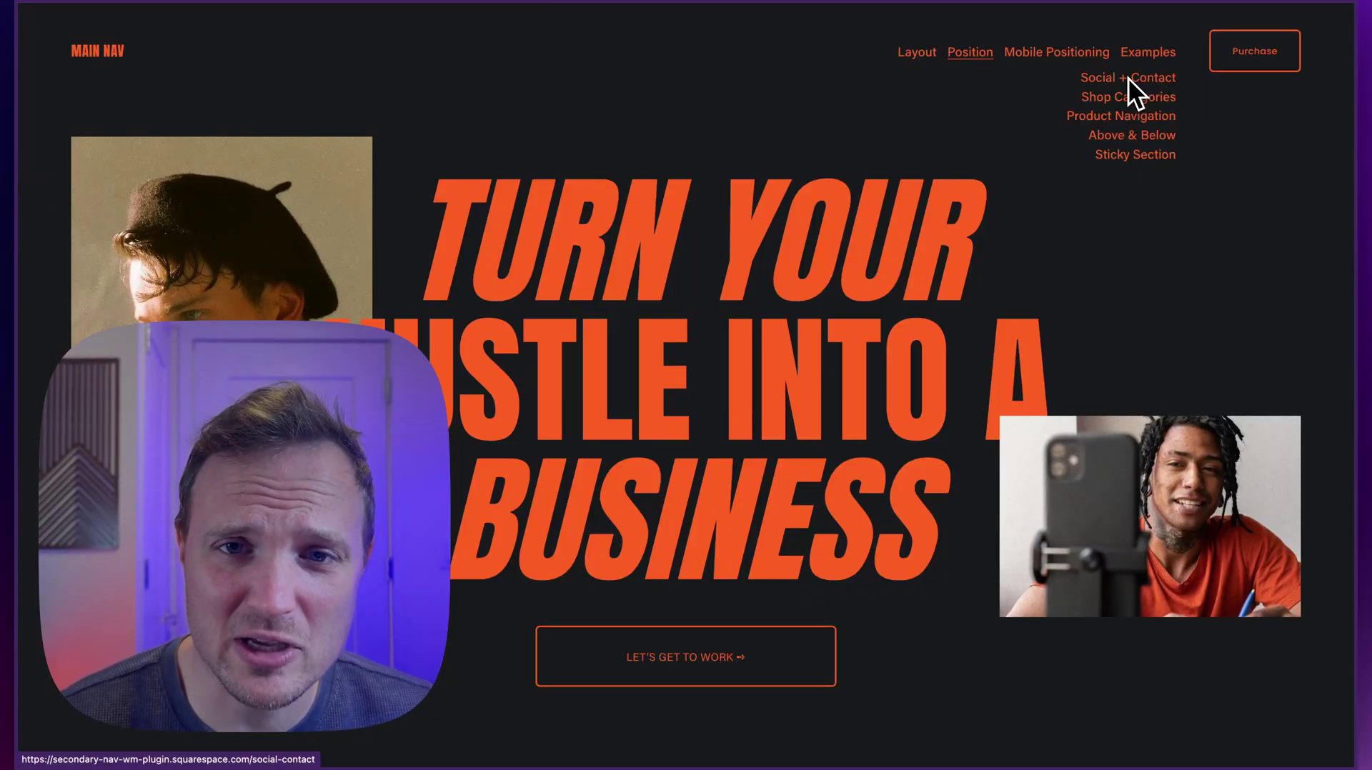
- Open the Social + Contact example, then the Shop Categories example
{"action": "left_click", "coordinate": [1137, 79]}
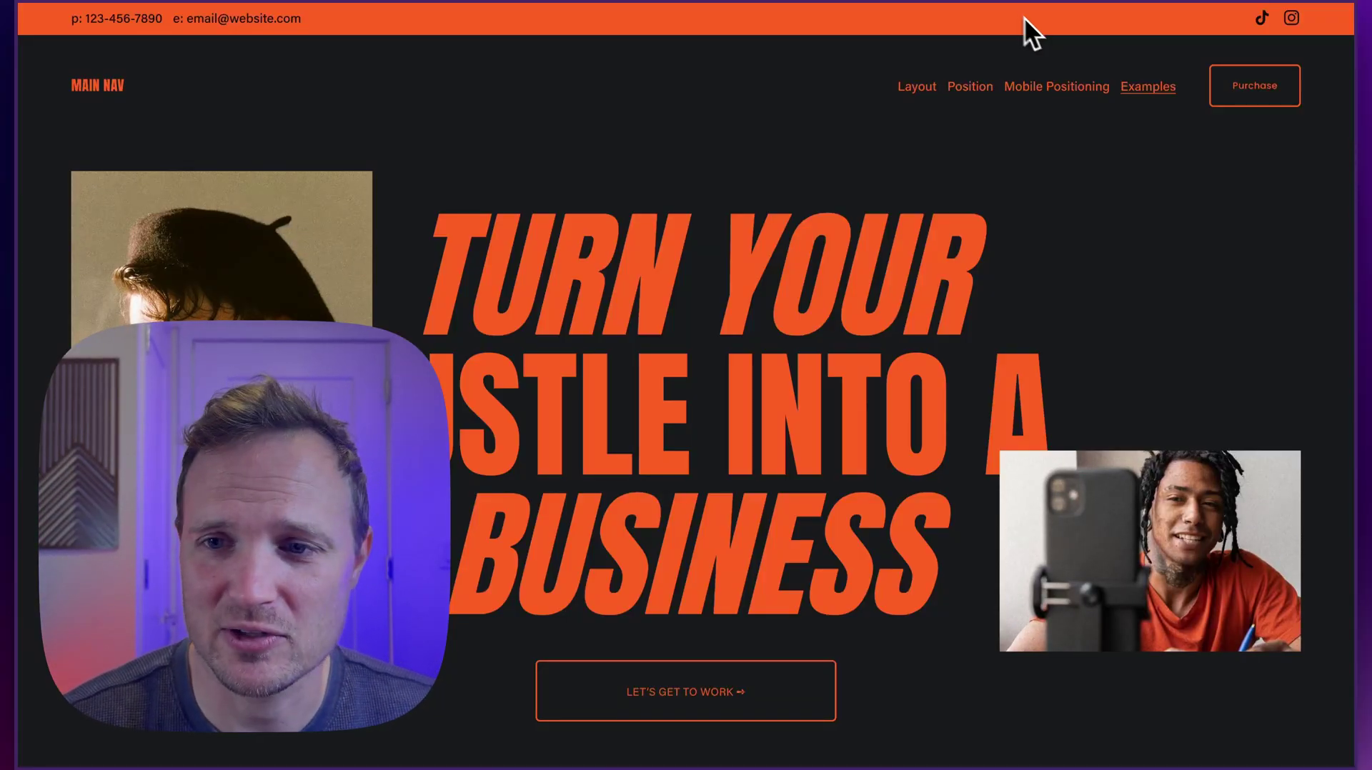
{"action": "mouse_move", "coordinate": [1143, 93]}
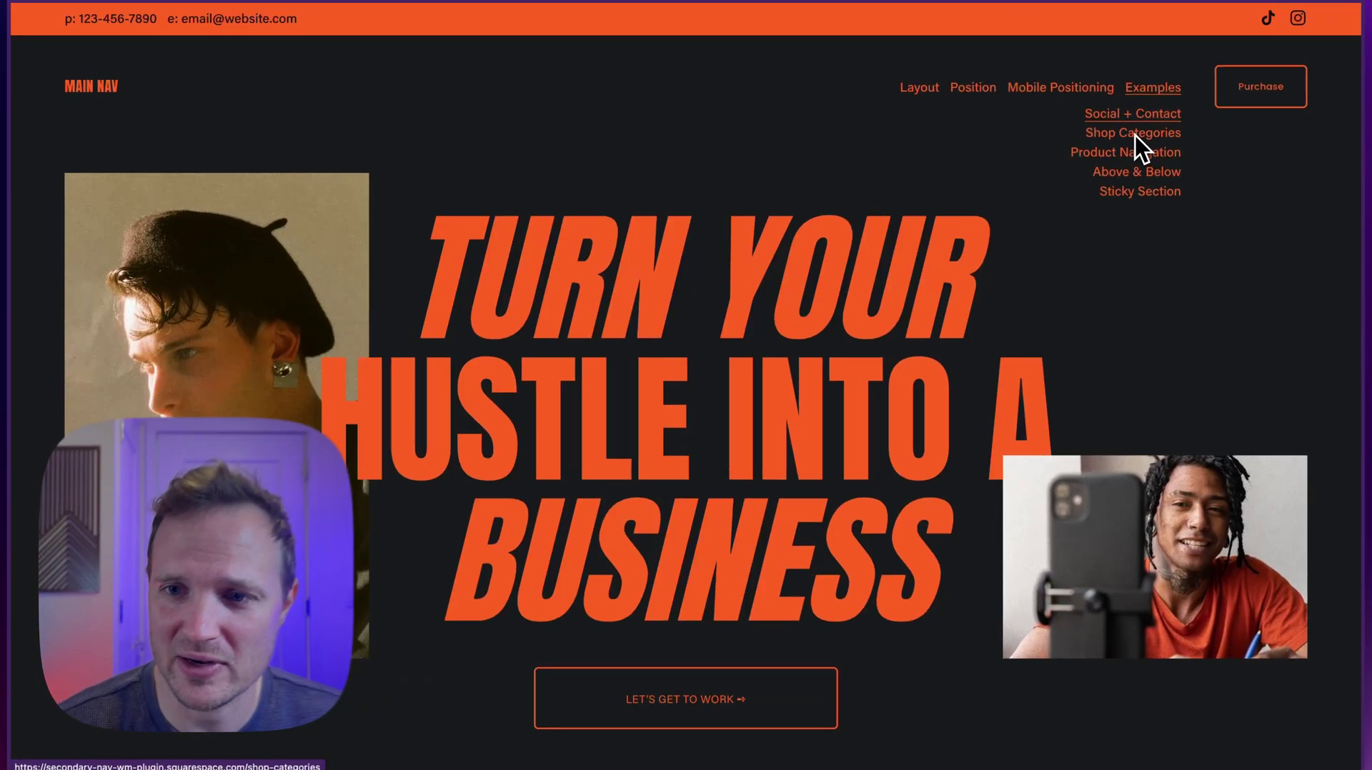
{"action": "left_click", "coordinate": [1130, 133]}
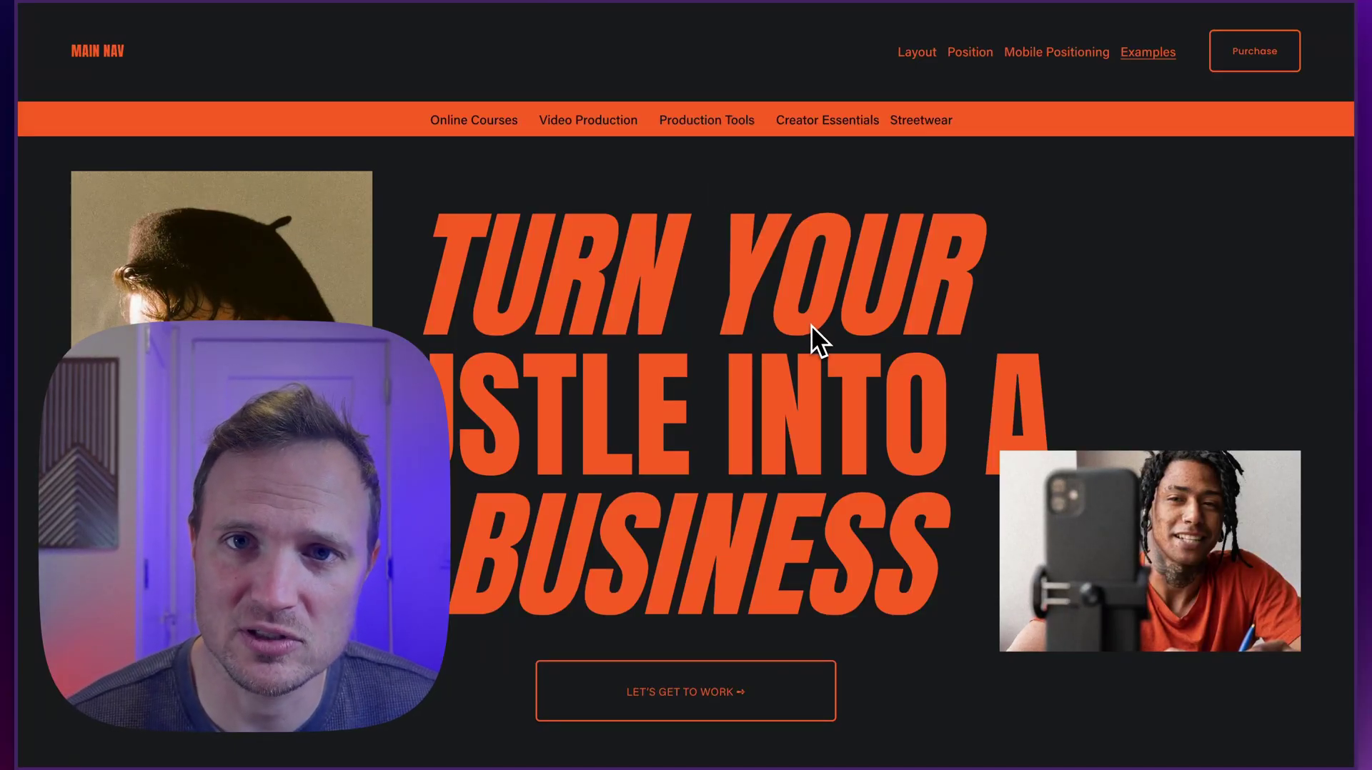
- Open the Product Navigation example and scroll to check the Online Course bar stays pinned
{"action": "mouse_move", "coordinate": [1136, 55]}
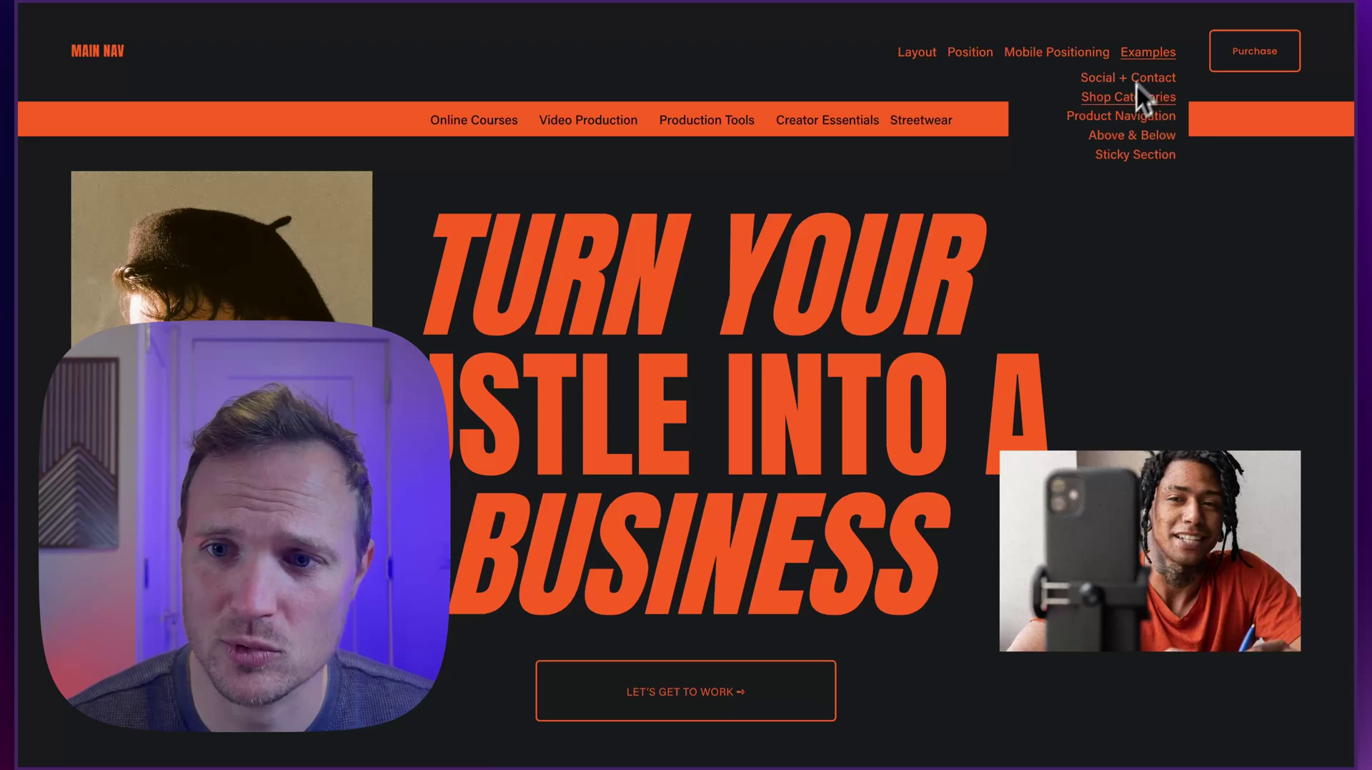
{"action": "left_click", "coordinate": [1119, 116]}
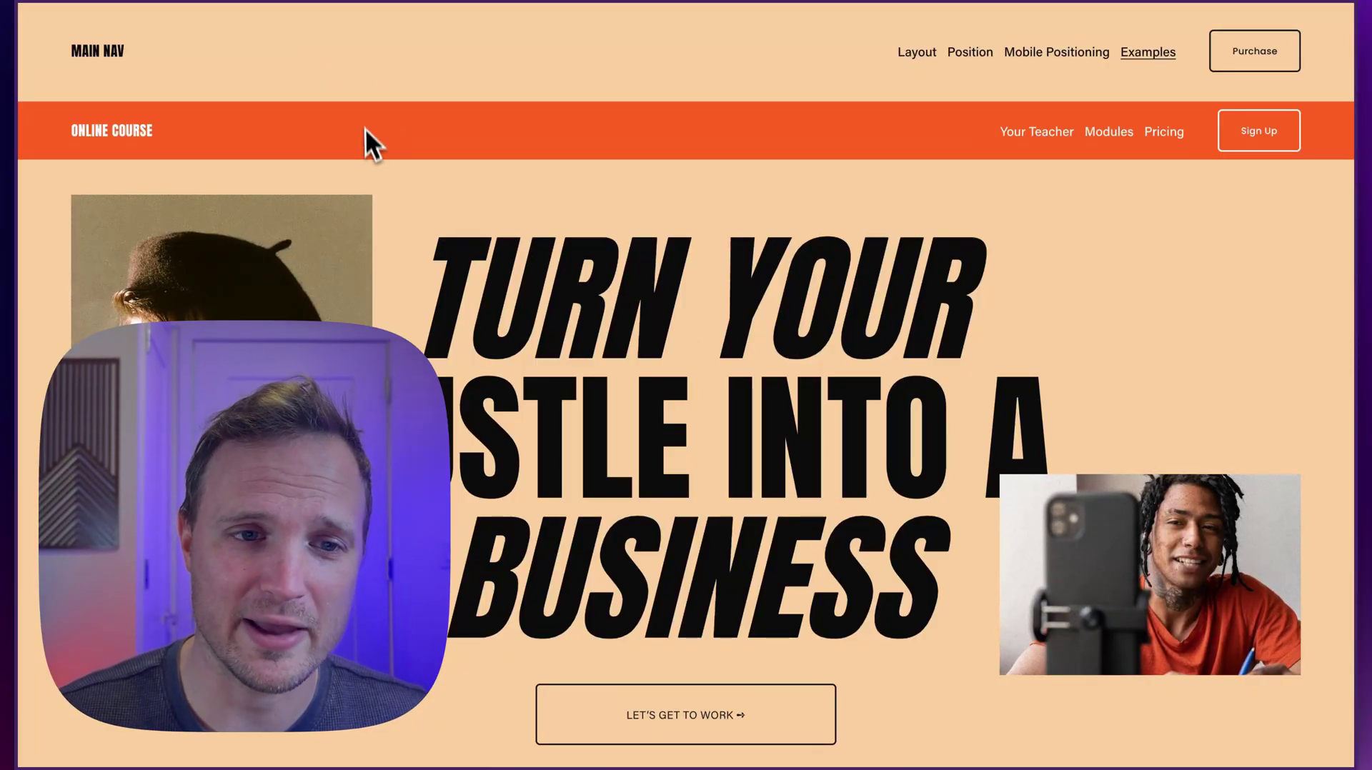
{"action": "scroll", "coordinate": [500, 183], "scroll_direction": "down", "scroll_amount": 6}
{"action": "scroll", "coordinate": [499, 179], "scroll_direction": "down", "scroll_amount": 8}
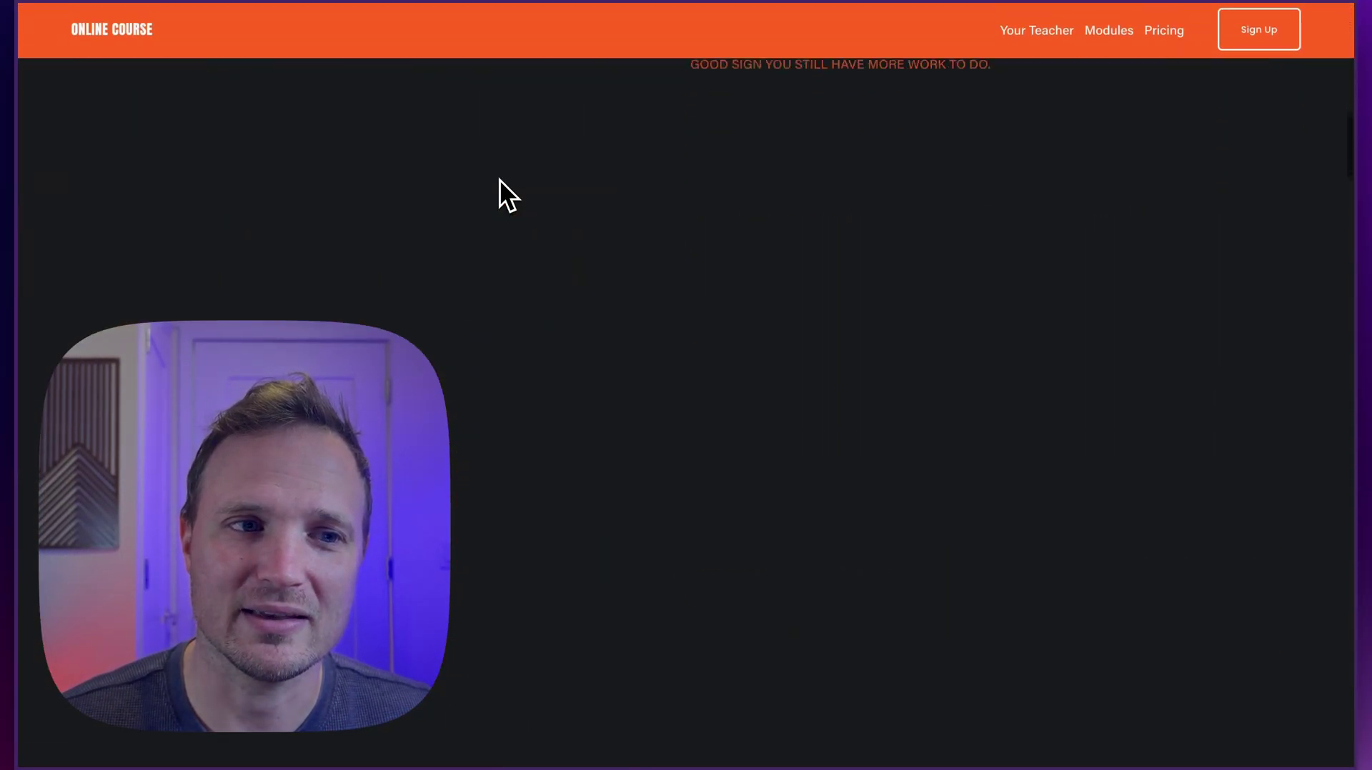
{"action": "scroll", "coordinate": [498, 179], "scroll_direction": "up", "scroll_amount": 15}
{"action": "scroll", "coordinate": [500, 179], "scroll_direction": "up", "scroll_amount": 2}
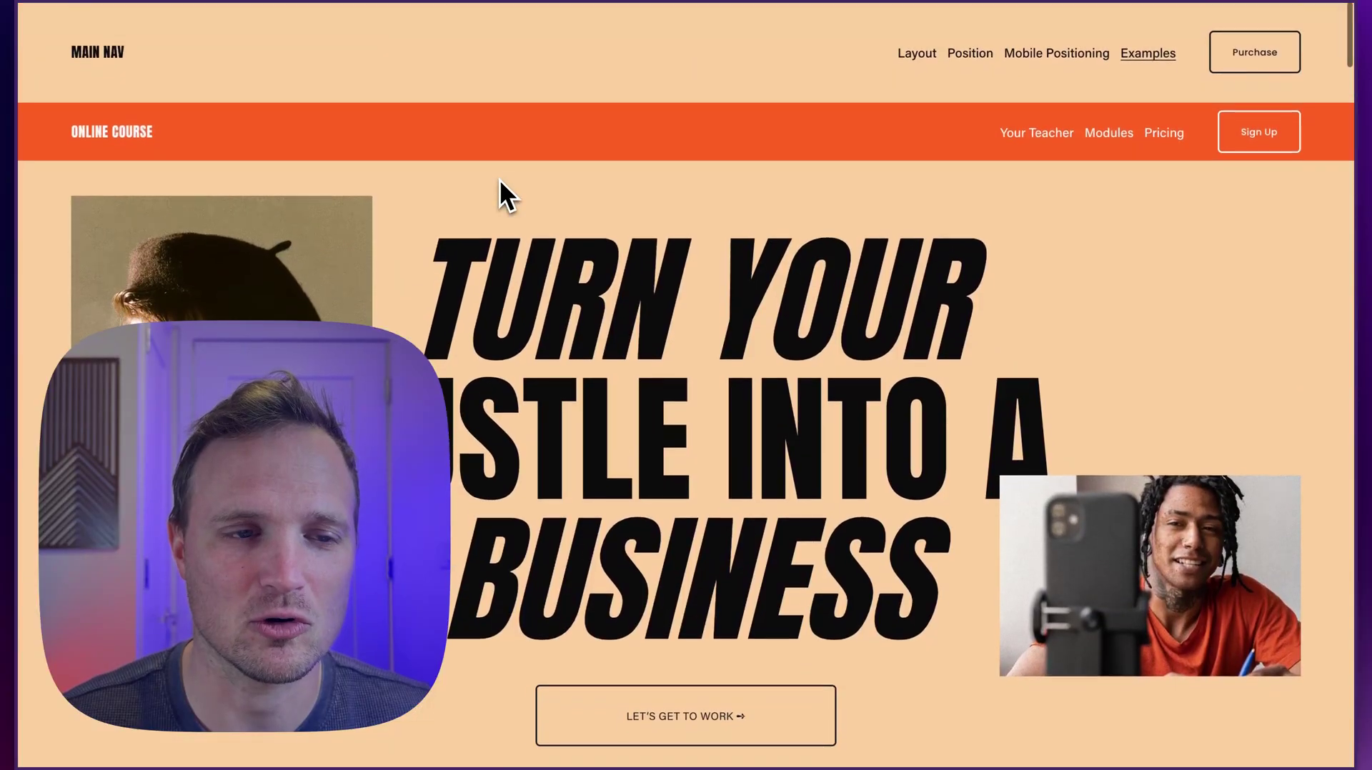
{"action": "scroll", "coordinate": [501, 179], "scroll_direction": "down", "scroll_amount": 10}
{"action": "scroll", "coordinate": [500, 186], "scroll_direction": "up", "scroll_amount": 10}
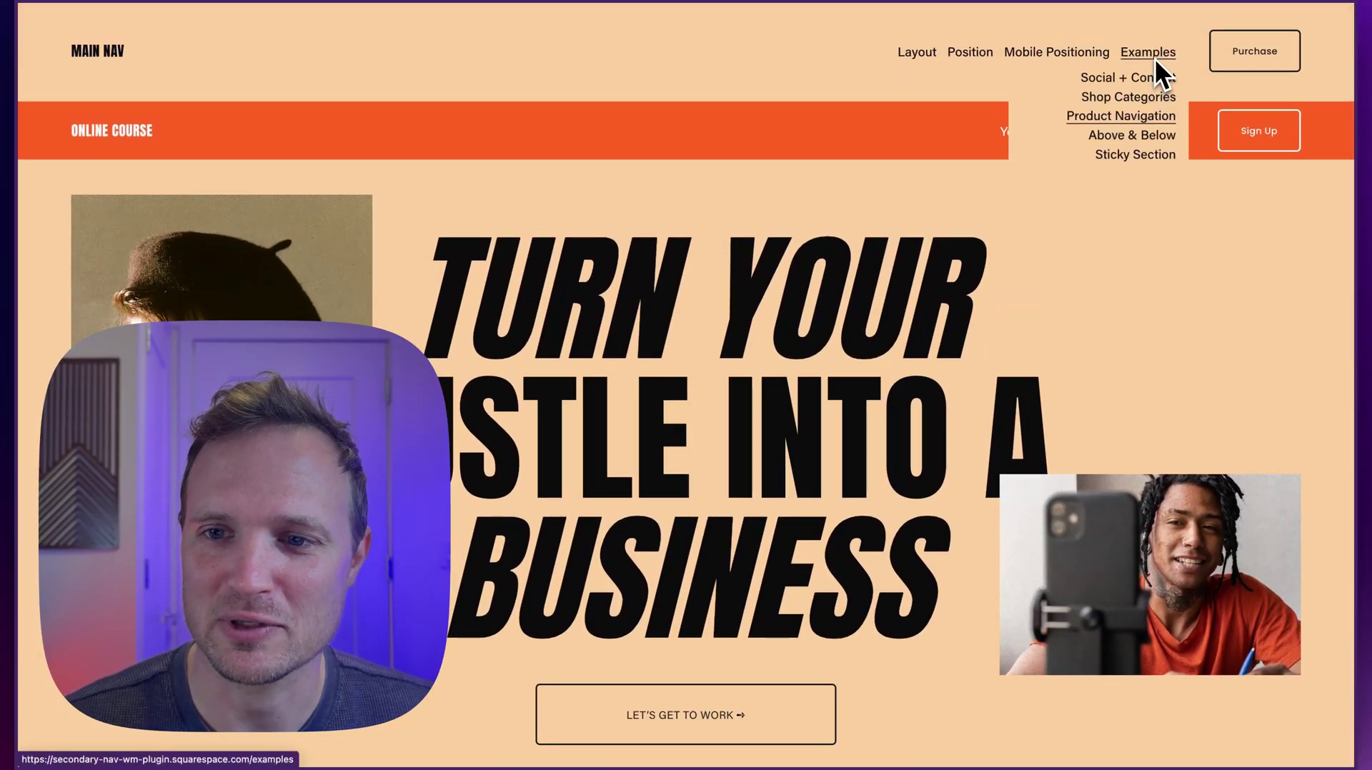
- Open the Above & Below example with bars above and below the main nav
{"action": "left_click", "coordinate": [1157, 140]}
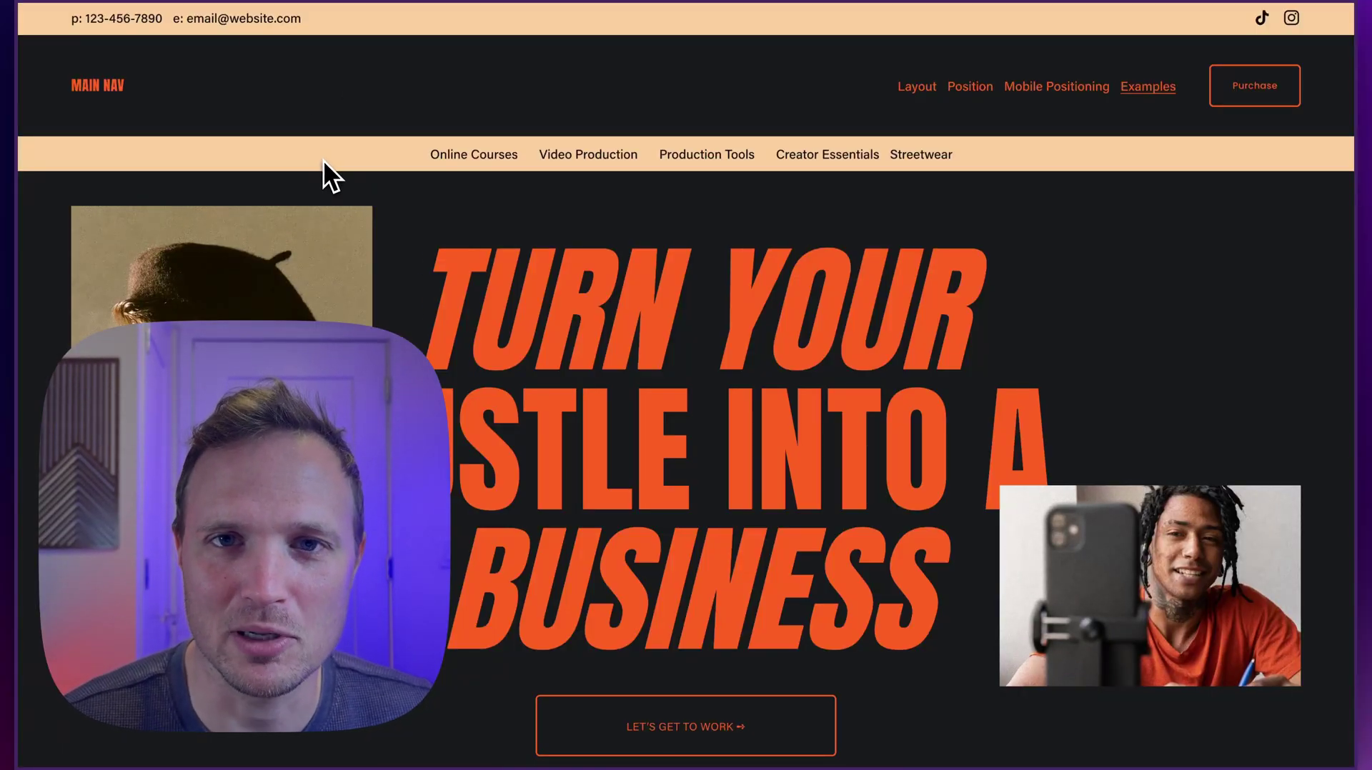
{"action": "mouse_move", "coordinate": [1153, 98]}
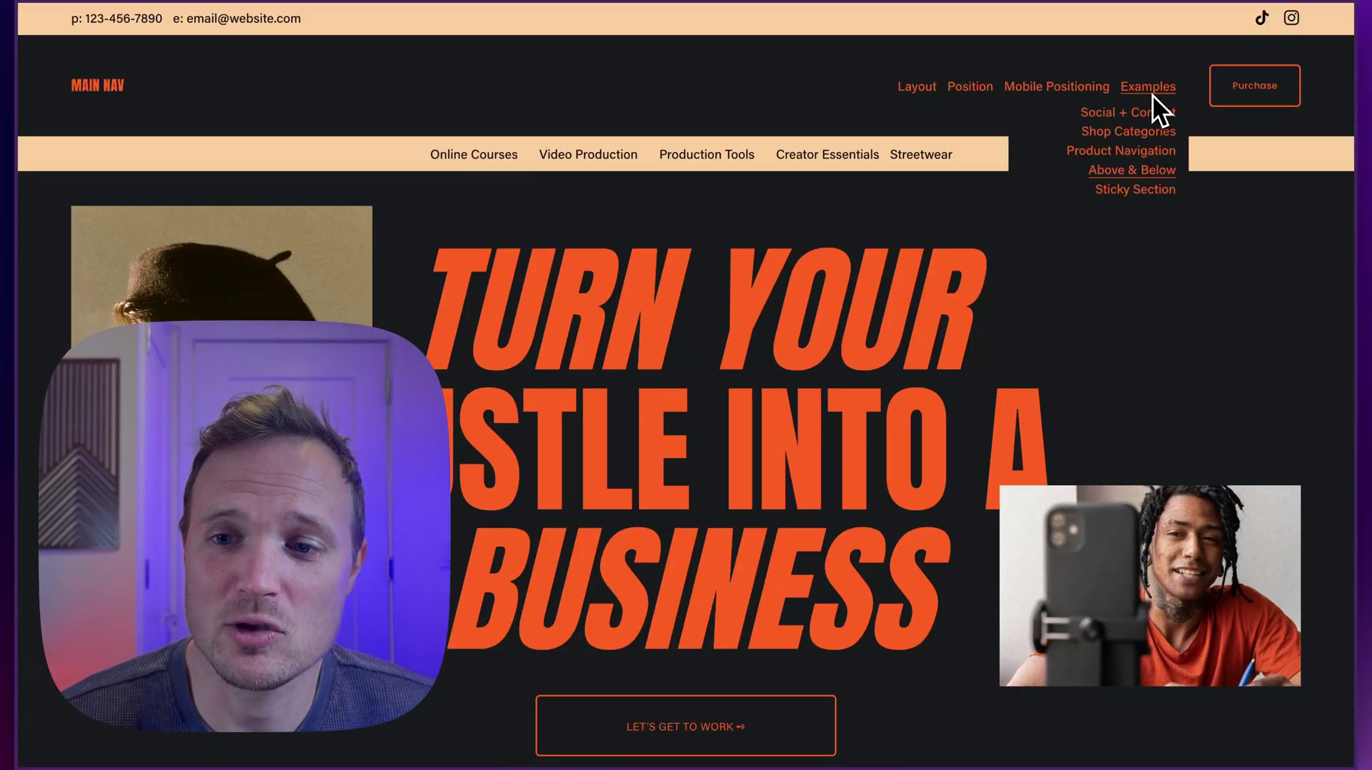
- Open the Sticky Section example and scroll down and up to test the pinned bar
{"action": "left_click", "coordinate": [1132, 192]}
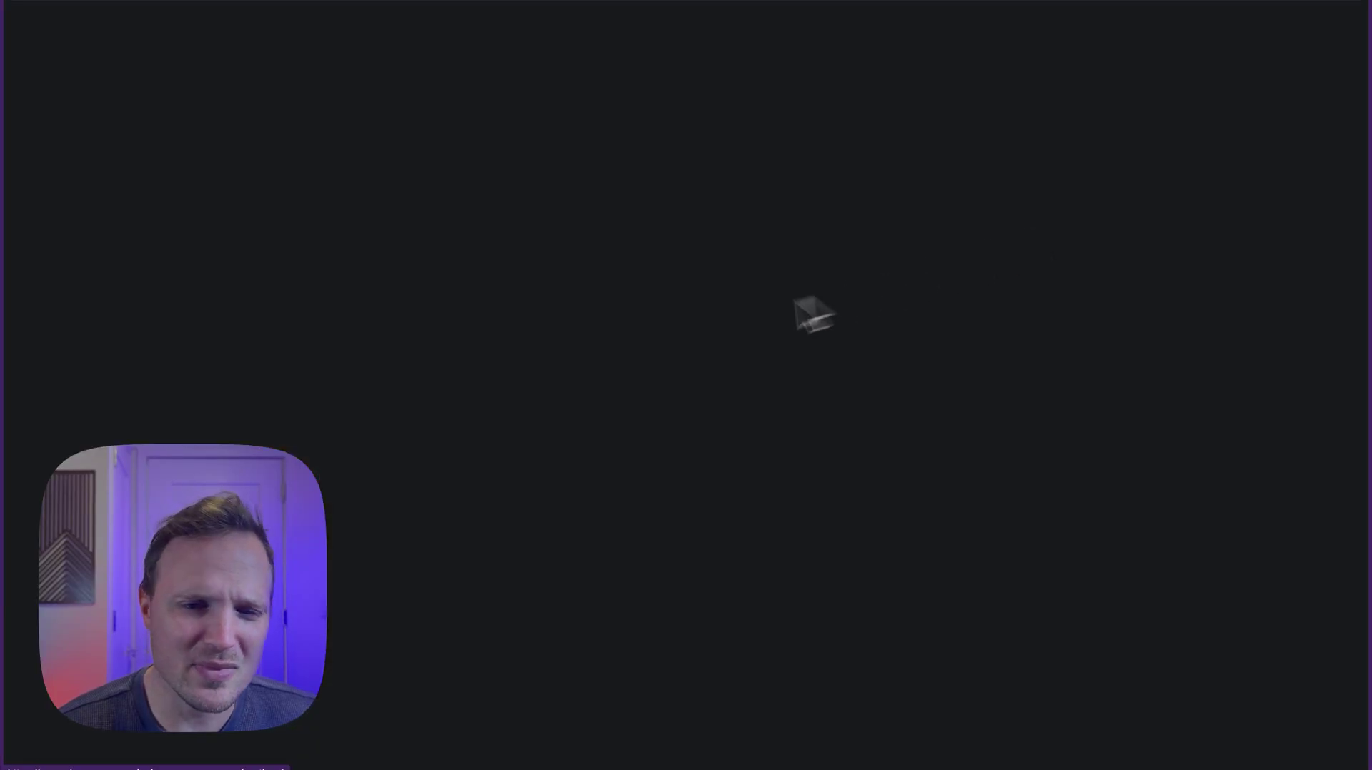
{"action": "scroll", "coordinate": [679, 332], "scroll_direction": "down", "scroll_amount": 10}
{"action": "scroll", "coordinate": [678, 331], "scroll_direction": "up", "scroll_amount": 15}
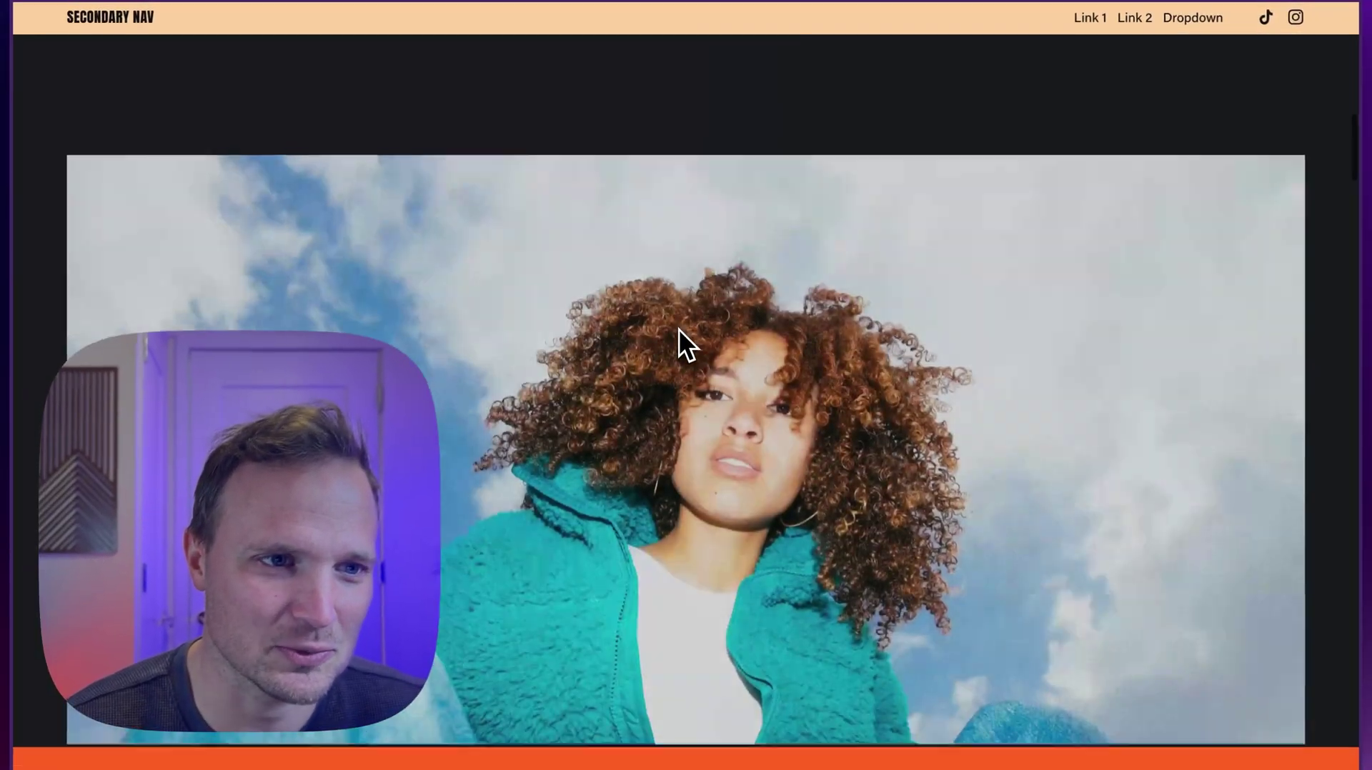
{"action": "scroll", "coordinate": [679, 327], "scroll_direction": "down", "scroll_amount": 8}
{"action": "scroll", "coordinate": [679, 327], "scroll_direction": "up", "scroll_amount": 10}
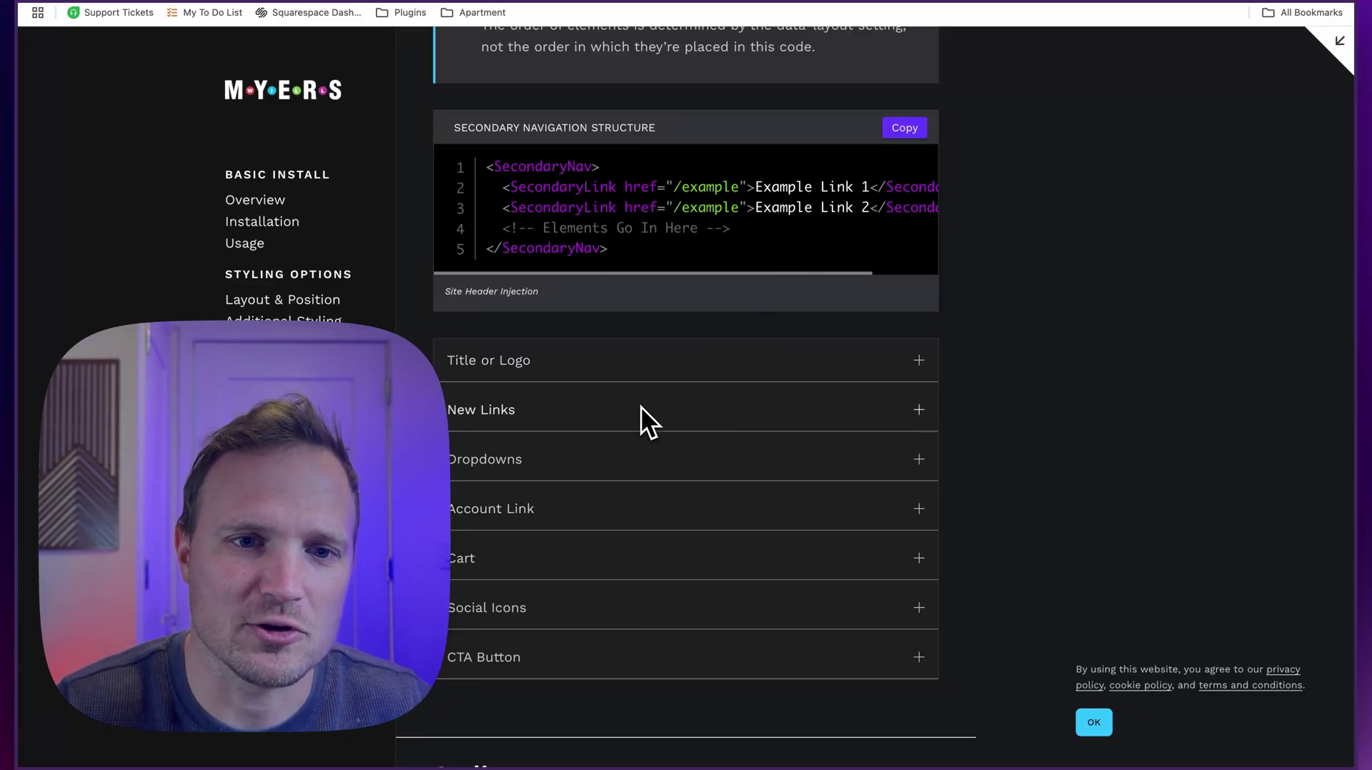
- Copy the HTML snippet from the documentation's Dropdowns section, then collapse that section
{"action": "left_click_drag", "start_coordinate": [600, 167], "coordinate": [484, 171]}
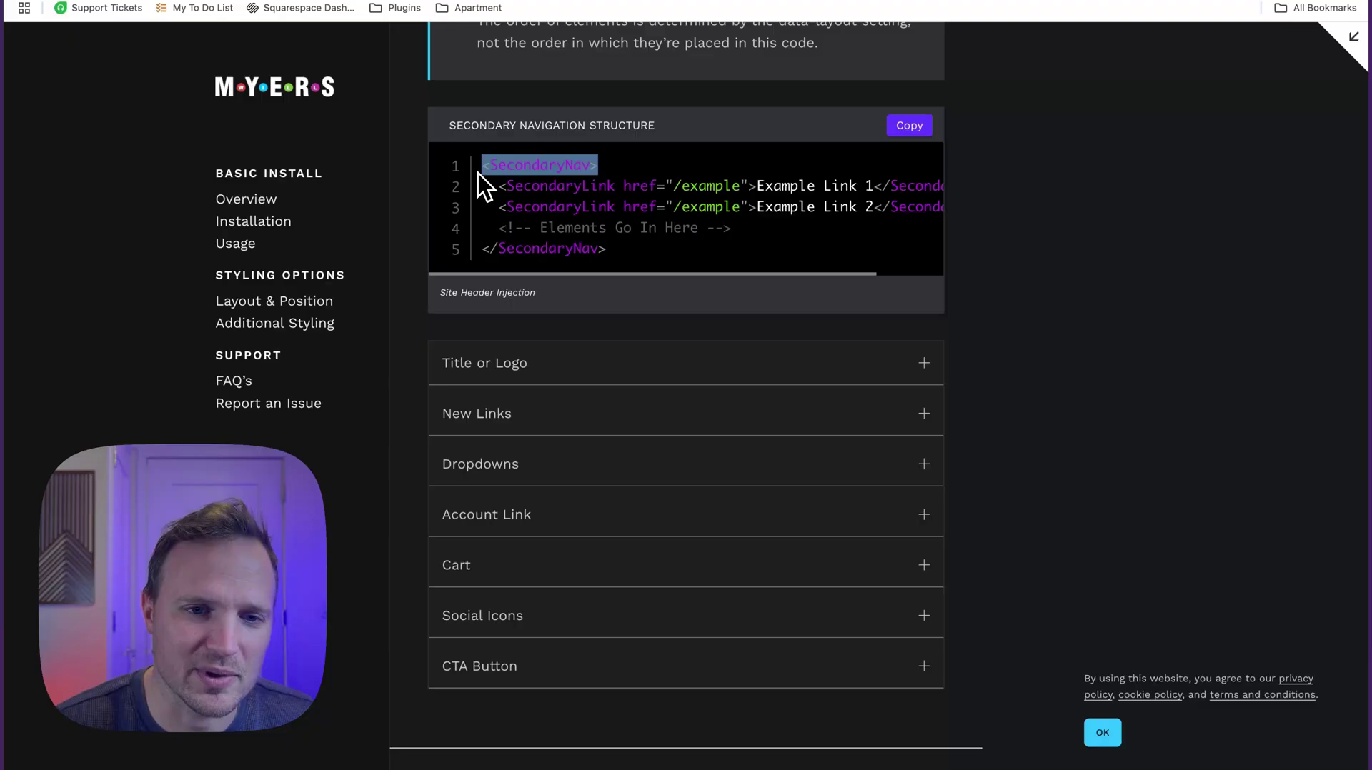
{"action": "left_click", "coordinate": [479, 173]}
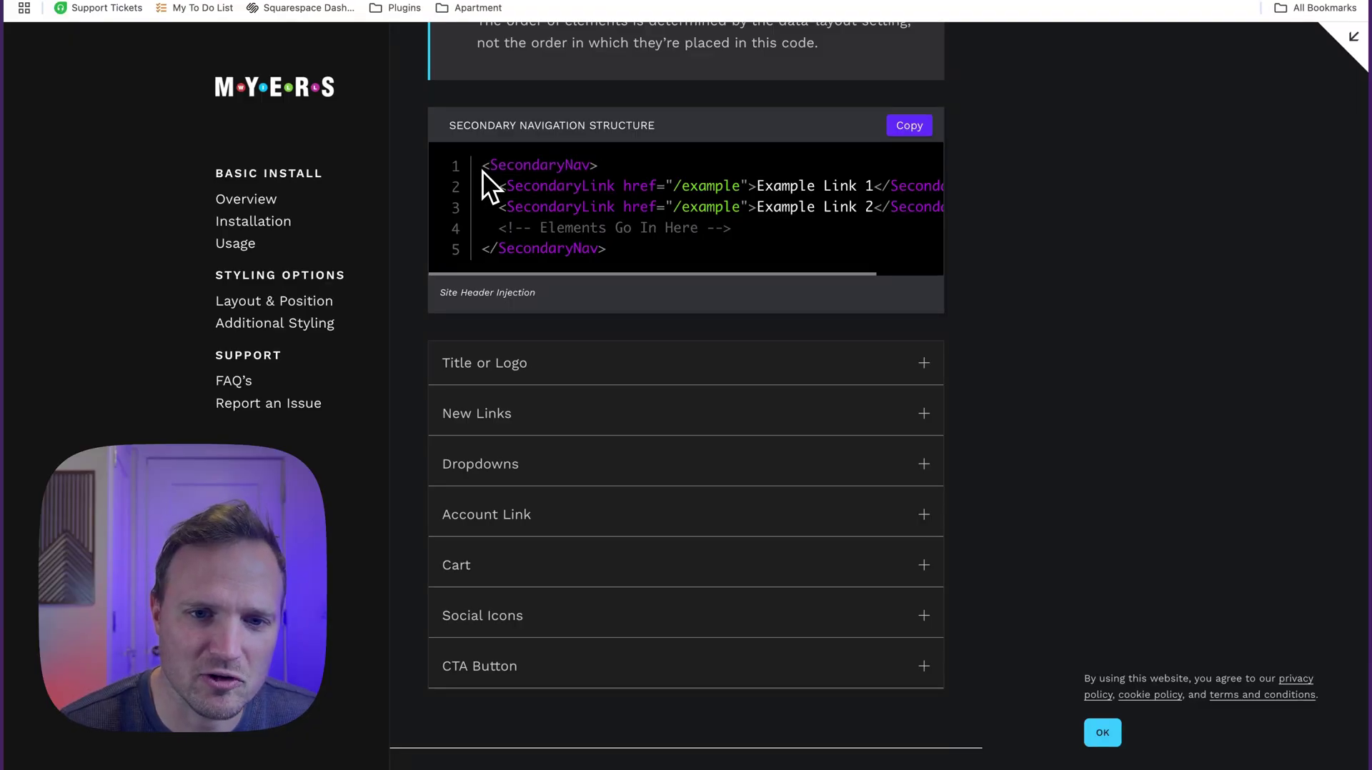
{"action": "left_click", "coordinate": [513, 475]}
{"action": "scroll", "coordinate": [511, 473], "scroll_direction": "down", "scroll_amount": 2}
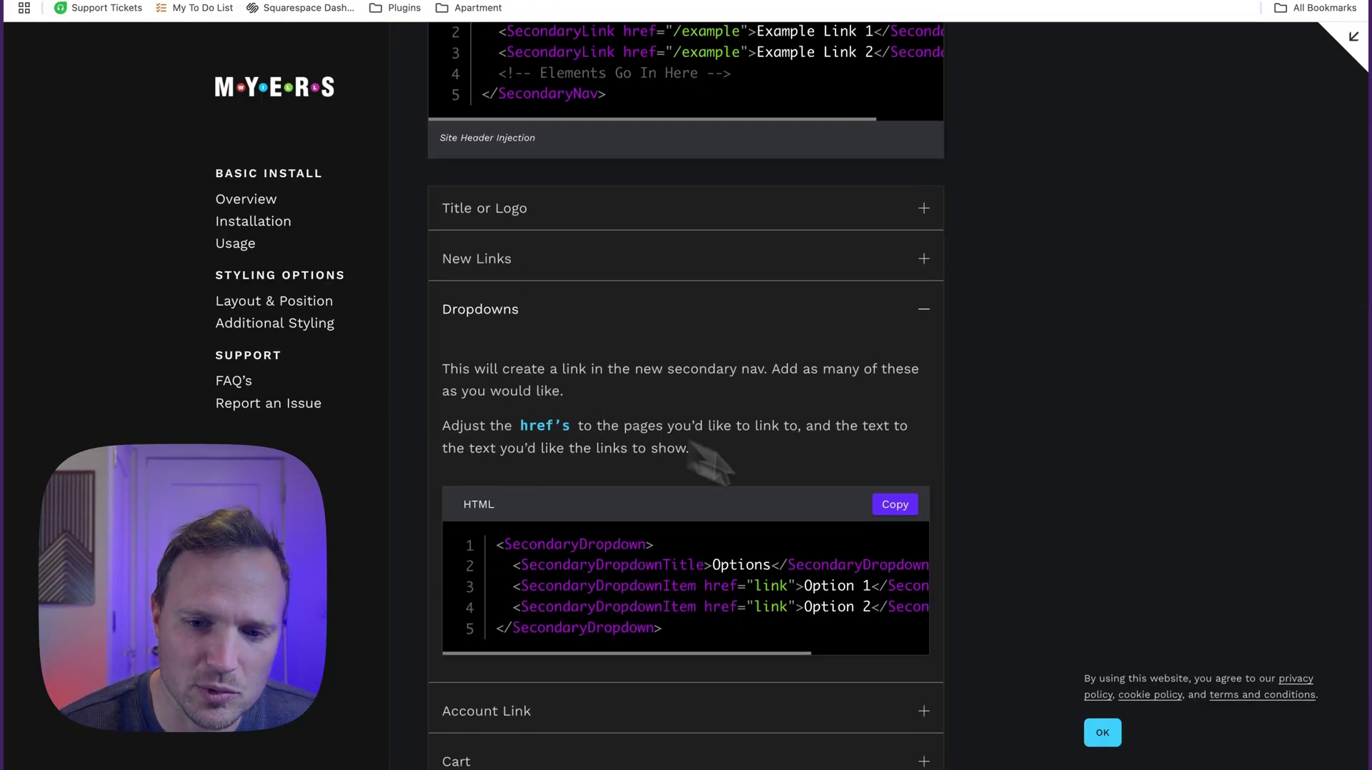
{"action": "left_click", "coordinate": [900, 506]}
{"action": "left_click", "coordinate": [509, 314]}
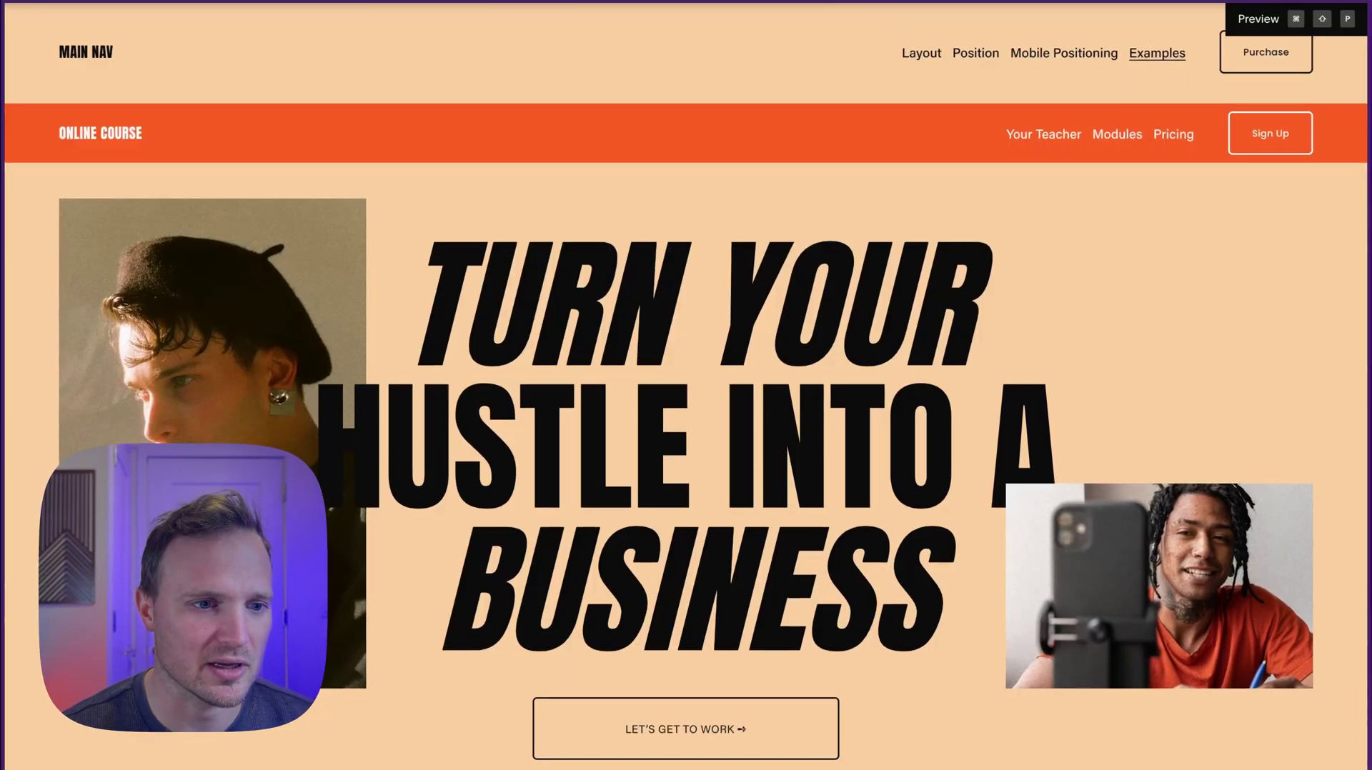
- Leave preview and open the Product Navigation page's Advanced header code injection
{"action": "left_click", "coordinate": [1351, 15]}
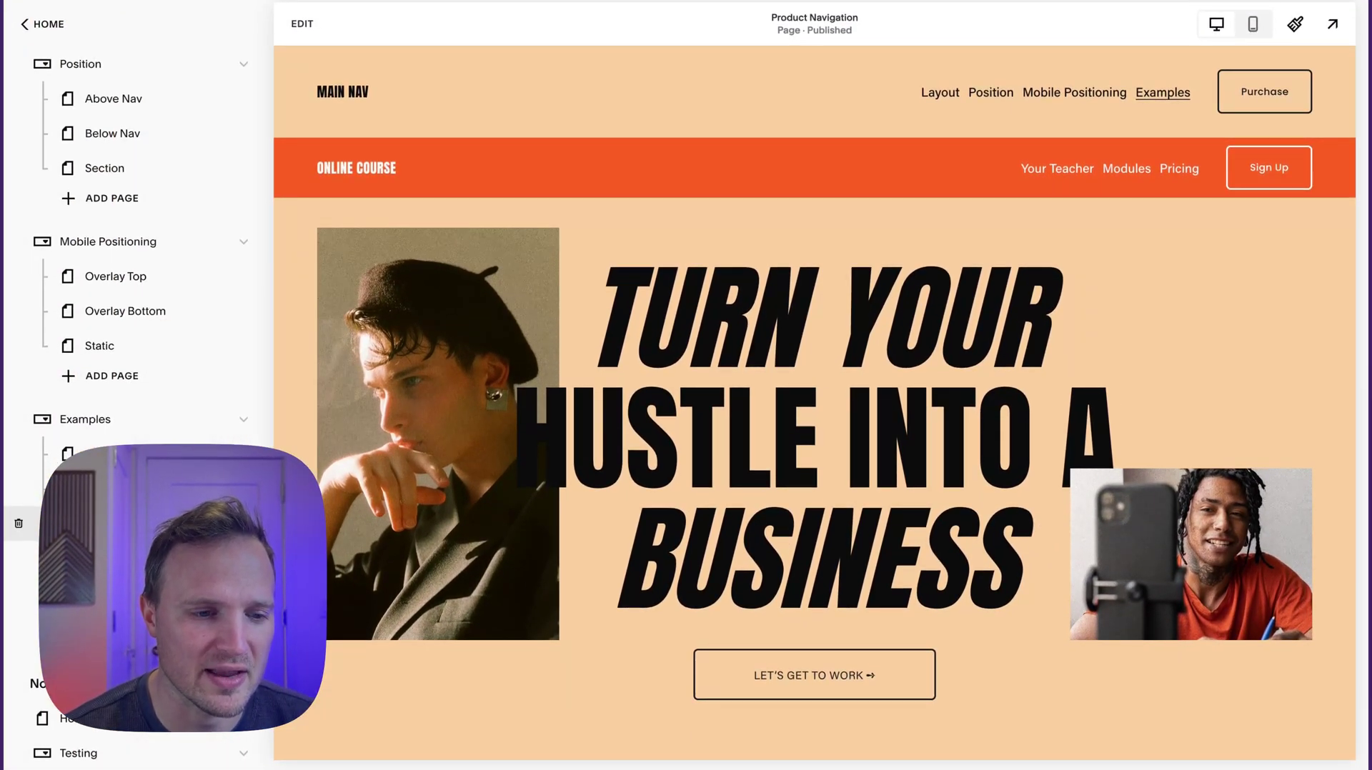
{"action": "left_click", "coordinate": [236, 524]}
{"action": "left_click", "coordinate": [383, 359]}
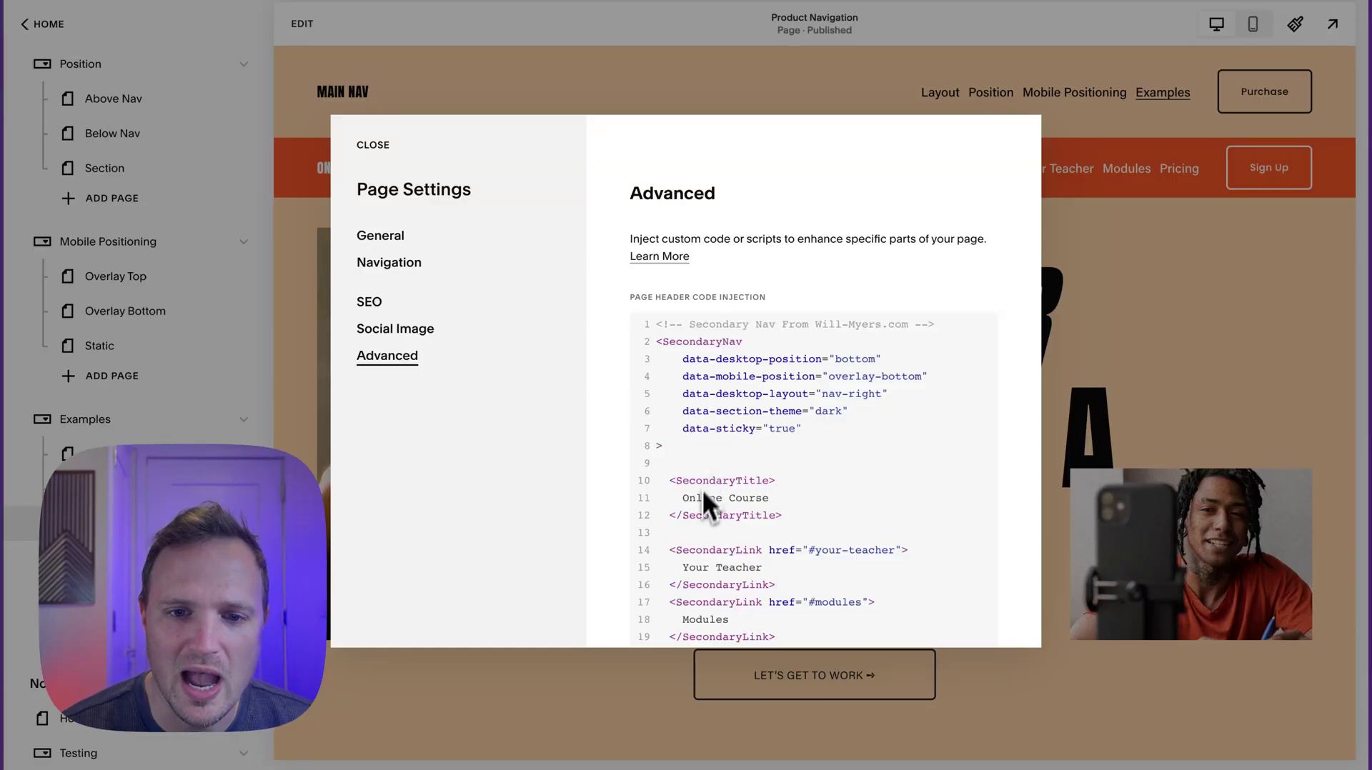
- Review the SecondaryNav markup, highlighting the #your-teacher anchor link
{"action": "scroll", "coordinate": [717, 494], "scroll_direction": "down", "scroll_amount": 5}
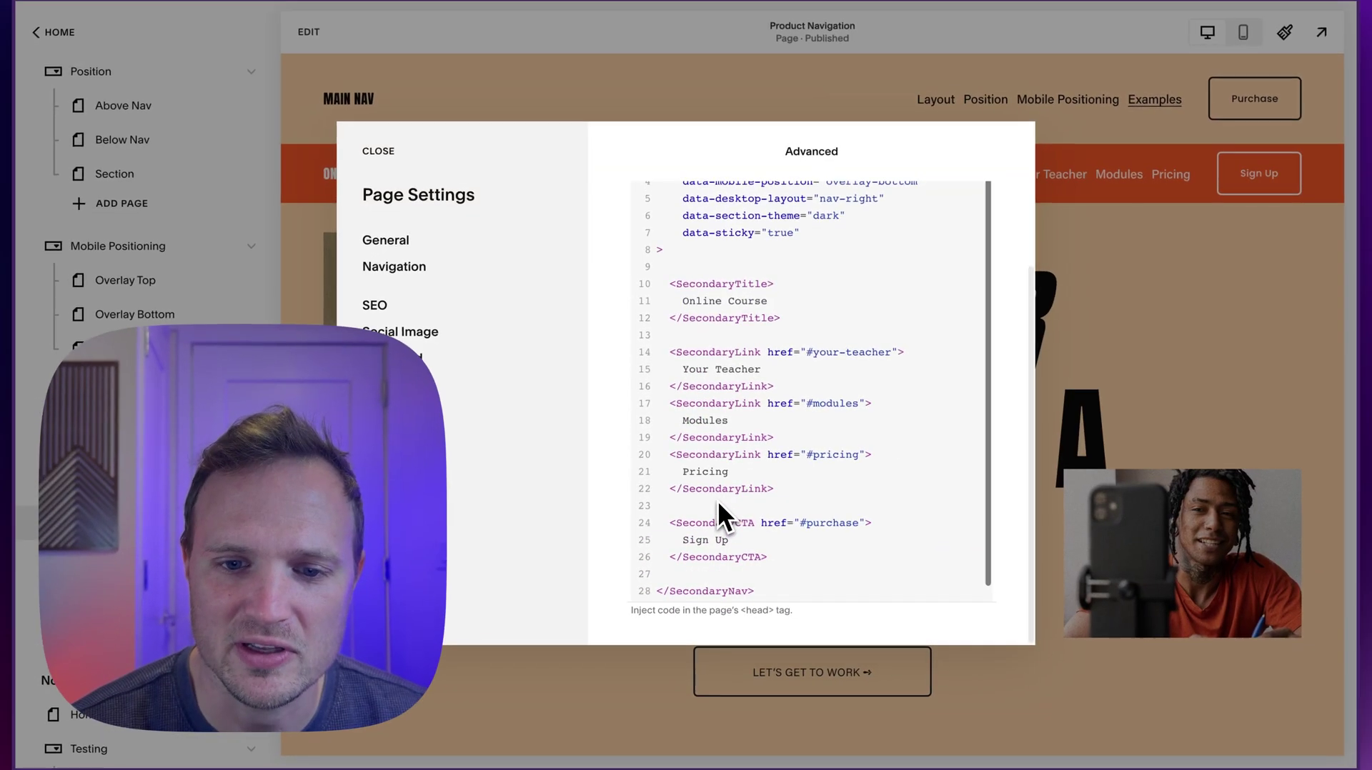
{"action": "scroll", "coordinate": [717, 500], "scroll_direction": "up", "scroll_amount": 5}
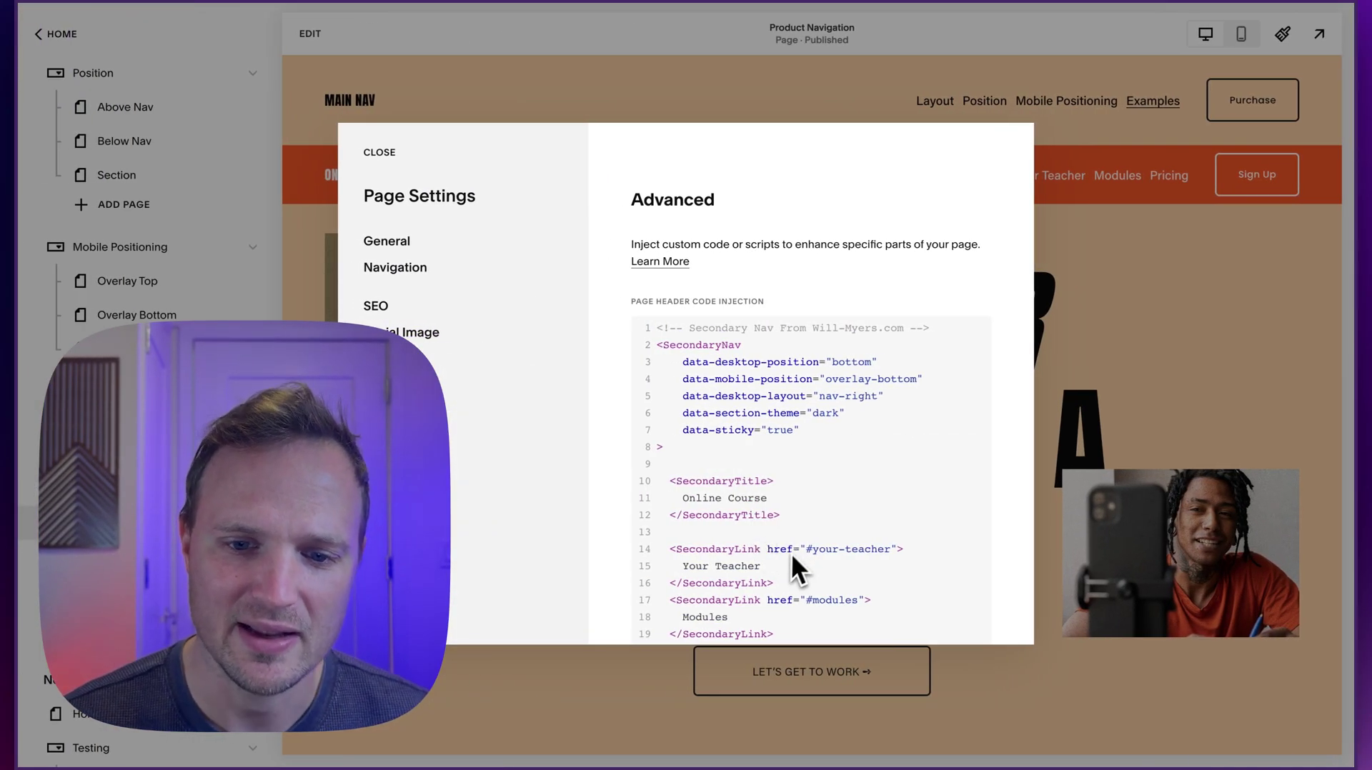
{"action": "scroll", "coordinate": [586, 566], "scroll_direction": "down", "scroll_amount": 1}
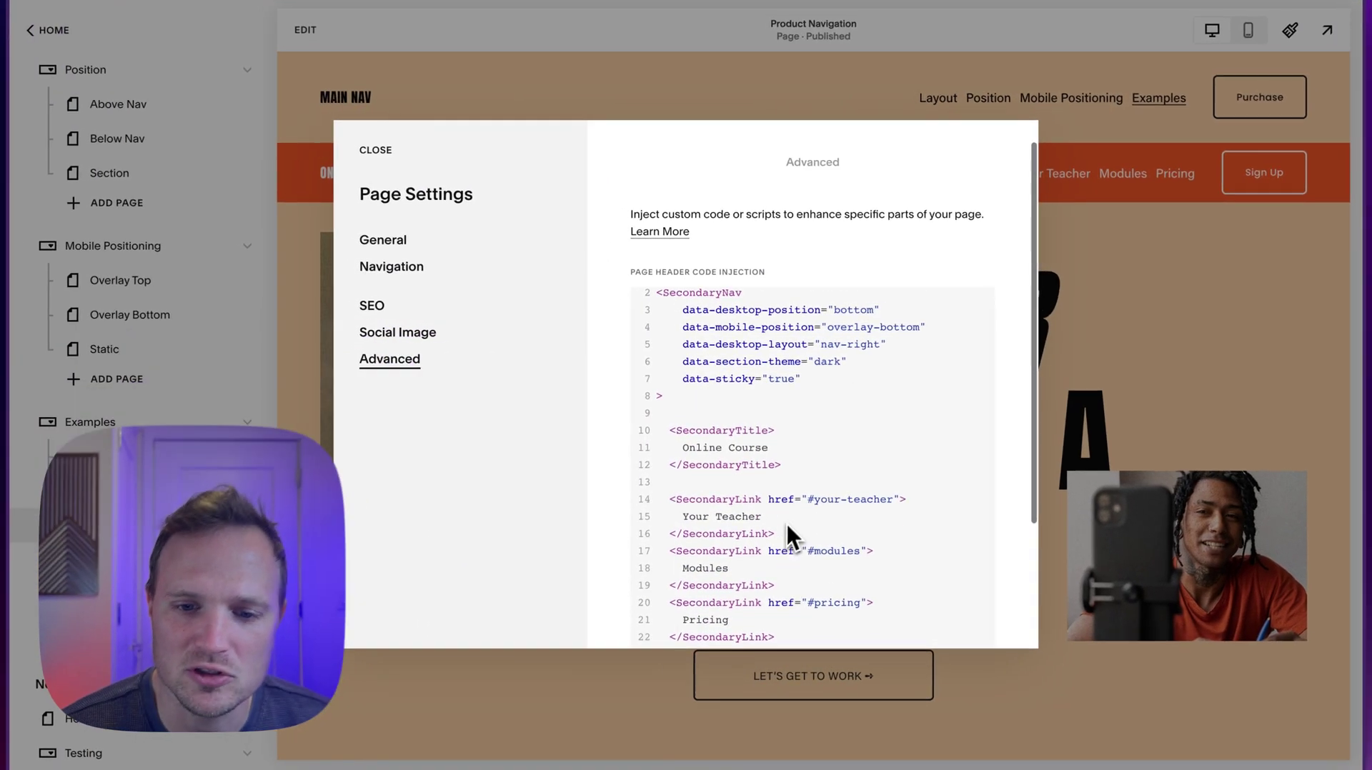
{"action": "scroll", "coordinate": [786, 521], "scroll_direction": "up", "scroll_amount": 1}
{"action": "left_click_drag", "start_coordinate": [764, 541], "coordinate": [680, 541]}
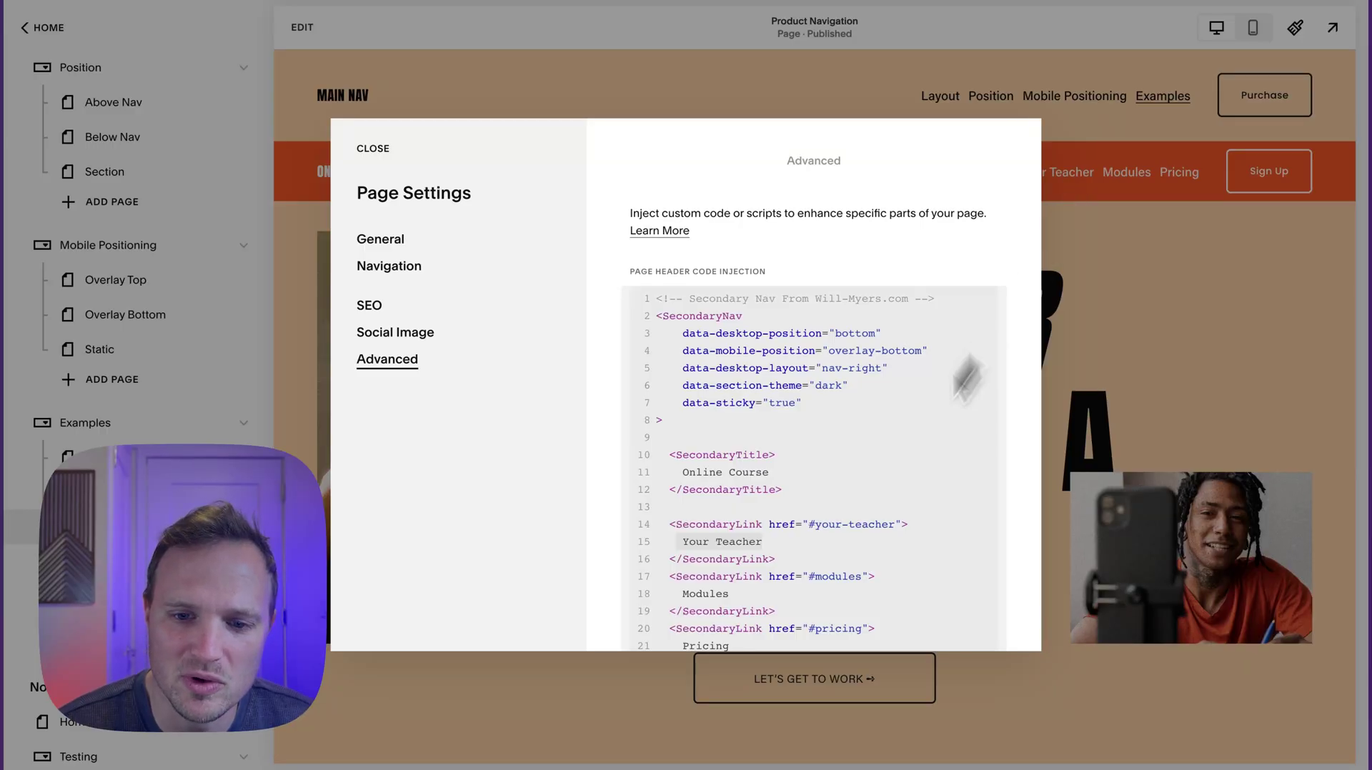
{"action": "left_click_drag", "start_coordinate": [810, 527], "coordinate": [880, 526]}
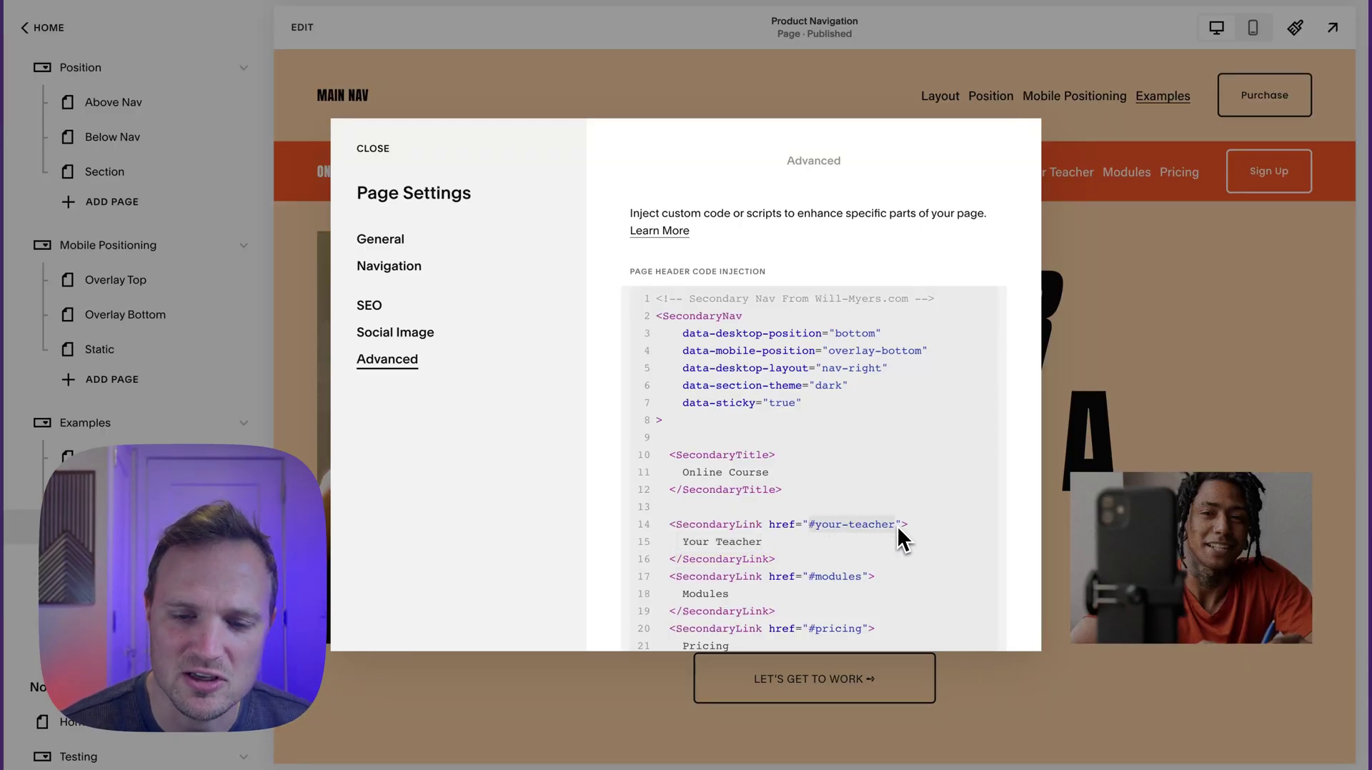
{"action": "left_click", "coordinate": [895, 443]}
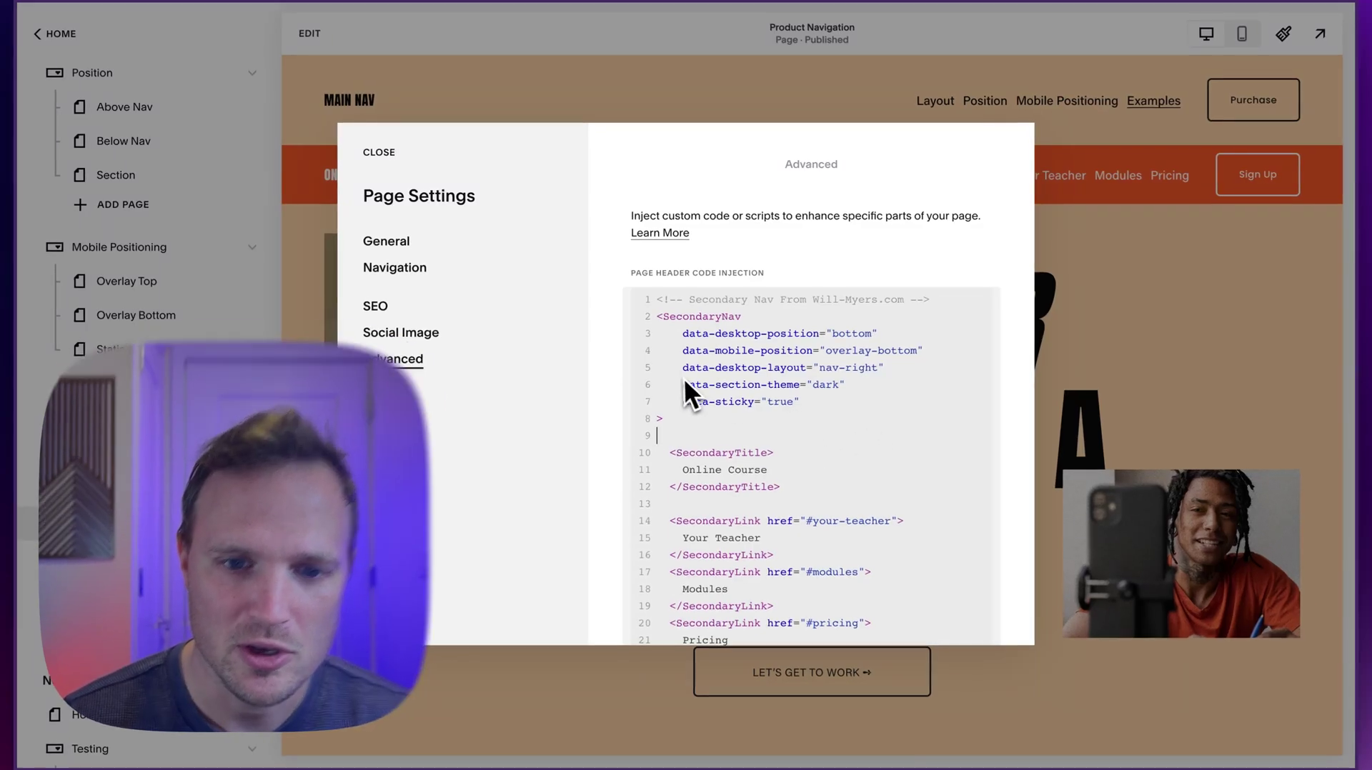
- Change data-section-theme from 'dark' to 'light' in the header code and save
{"action": "left_click_drag", "start_coordinate": [684, 378], "coordinate": [870, 390]}
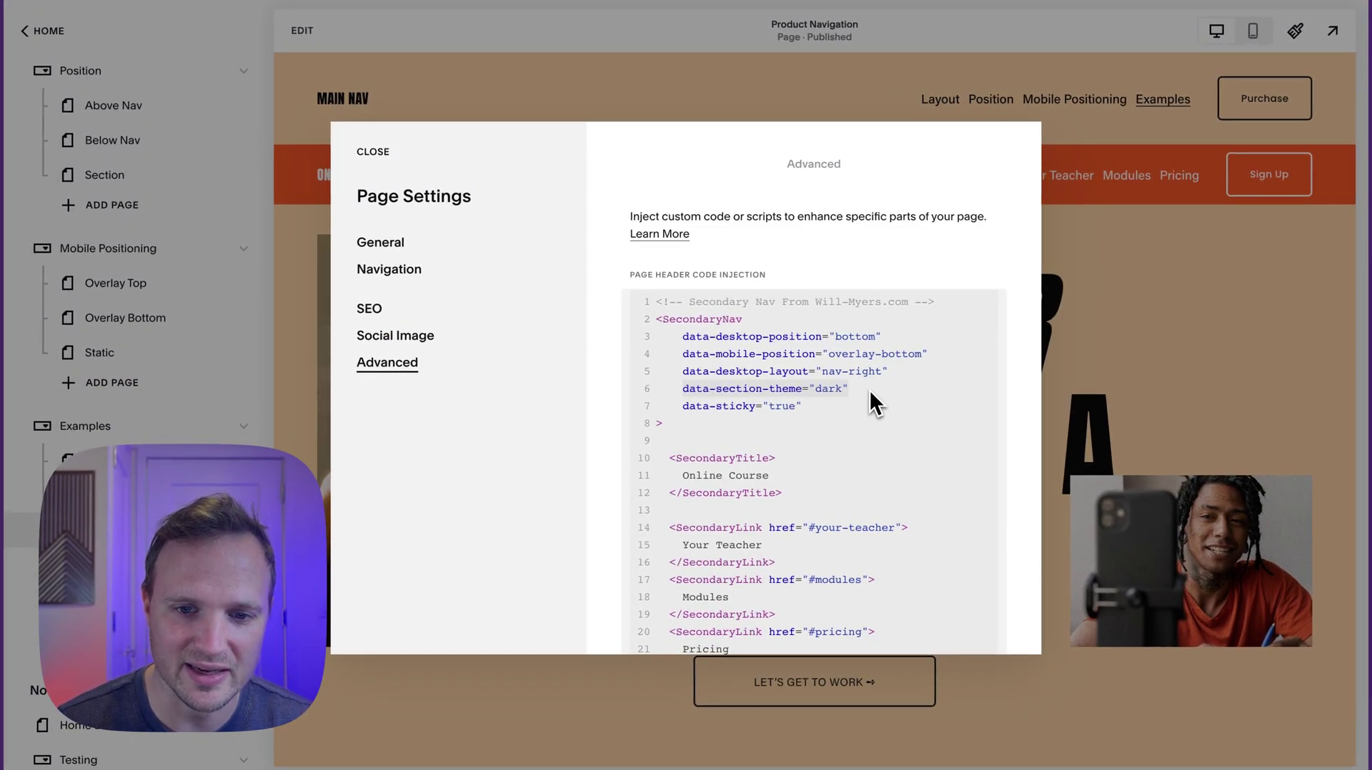
{"action": "left_click", "coordinate": [843, 388]}
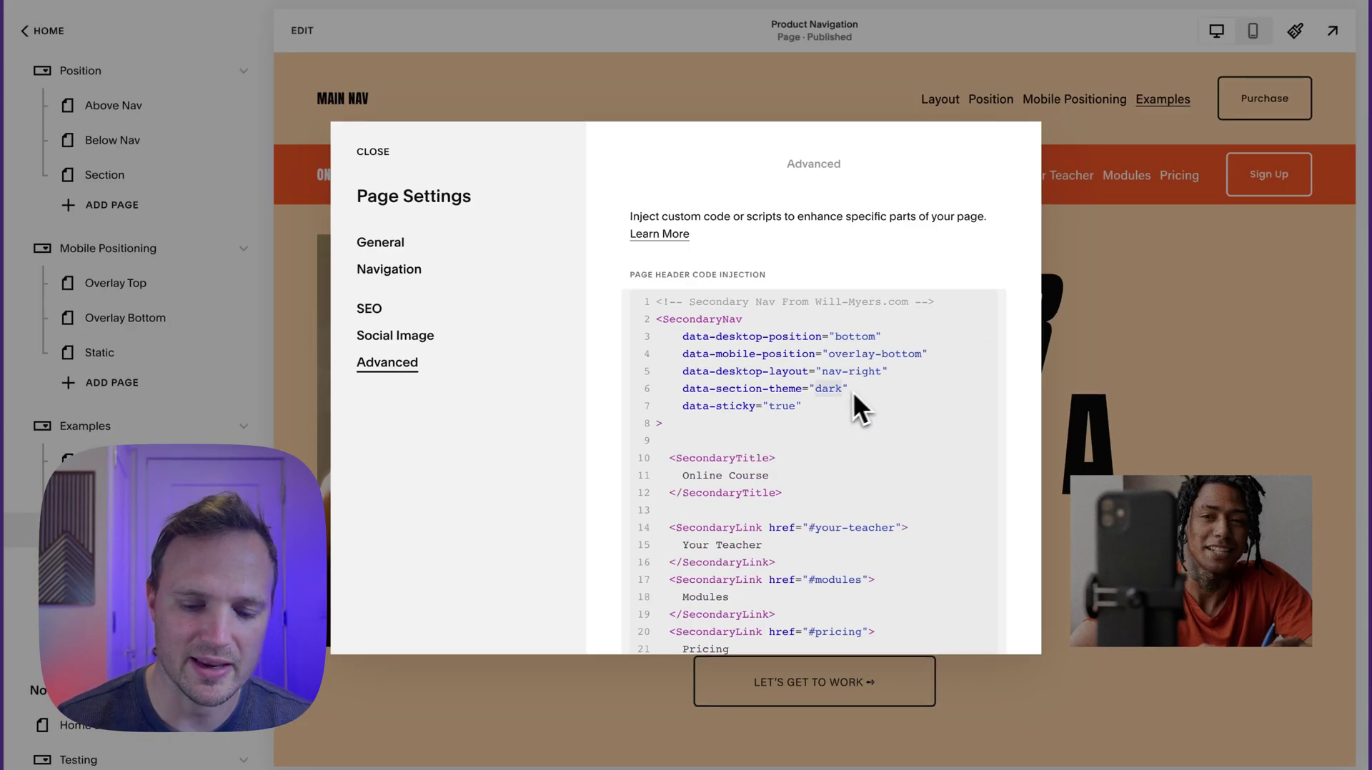
{"action": "type", "text": "light"}
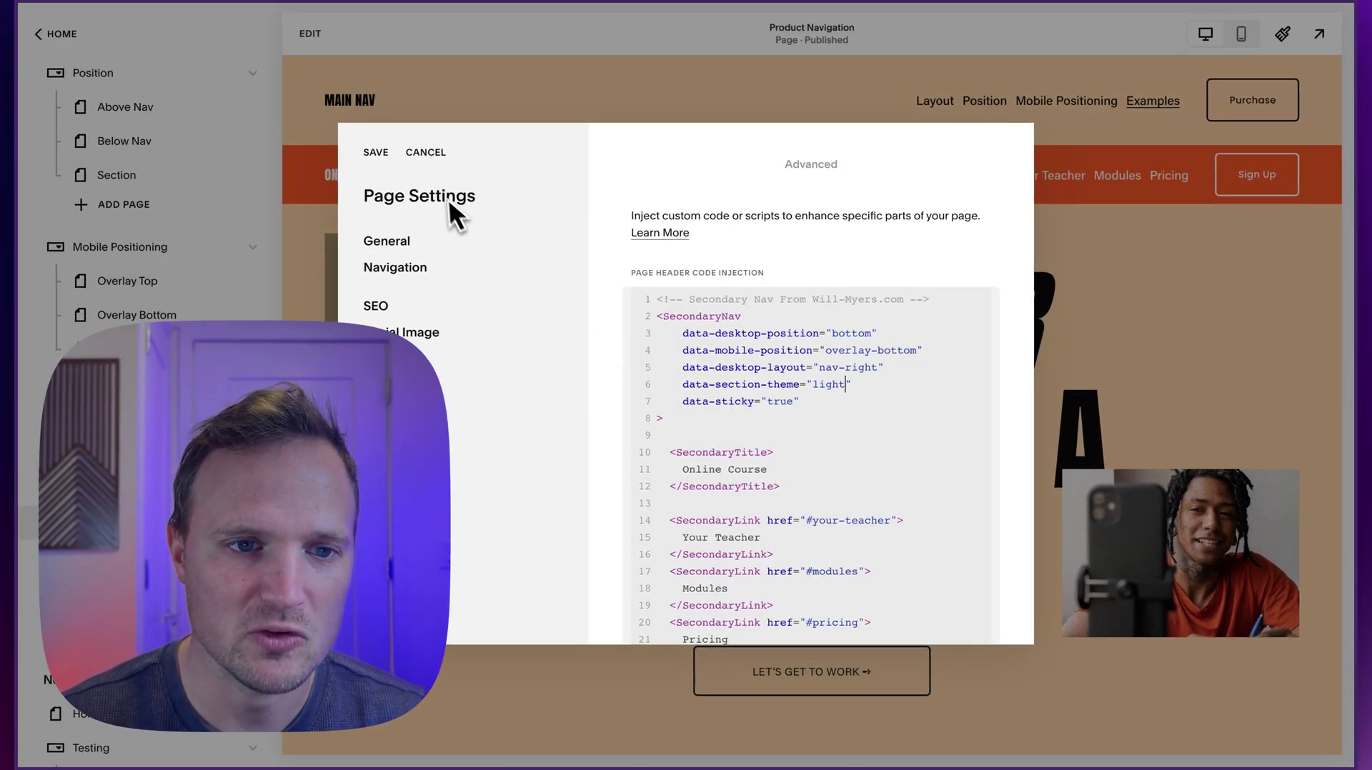
{"action": "left_click", "coordinate": [370, 152]}
{"action": "left_click", "coordinate": [369, 161]}
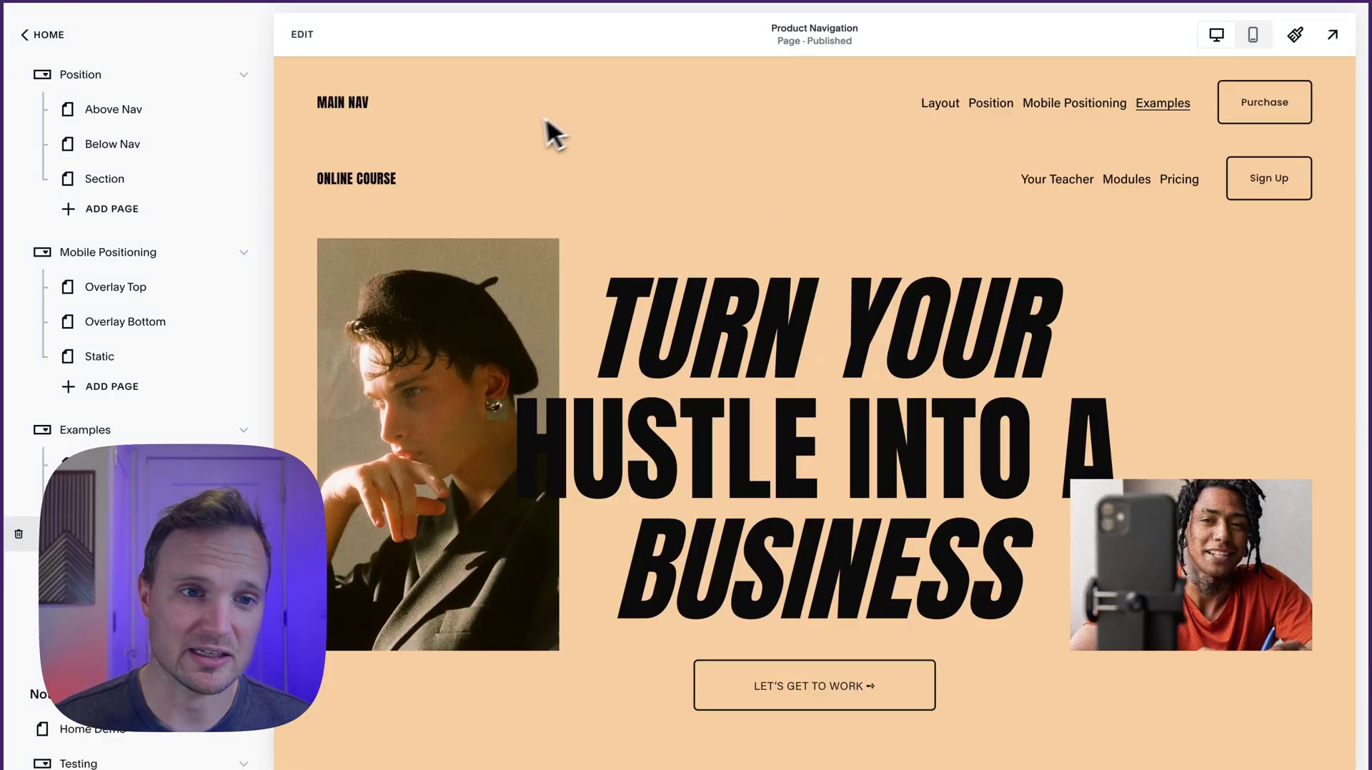
- Show the hero section's color themes, Lightest 1 through Darkest 2, in Edit mode
{"action": "left_click", "coordinate": [302, 35]}
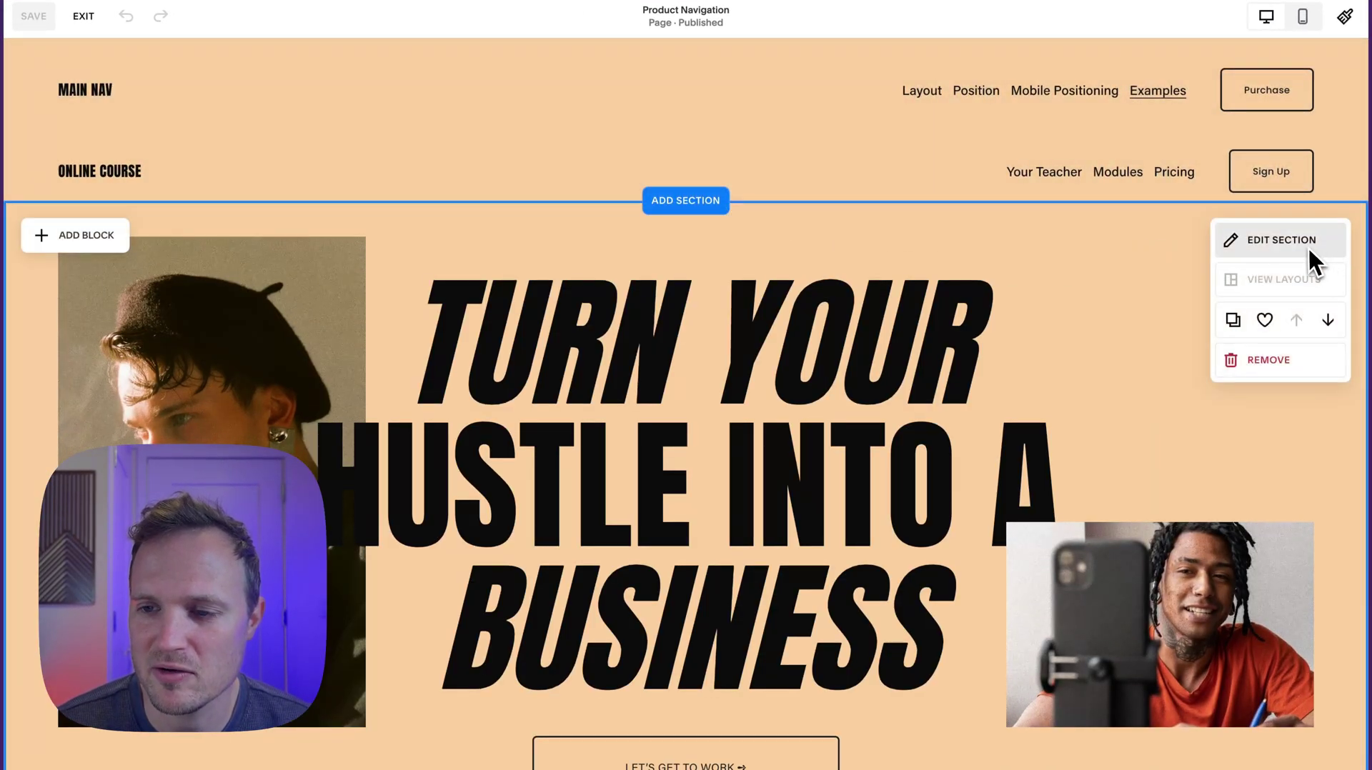
{"action": "left_click", "coordinate": [1308, 246]}
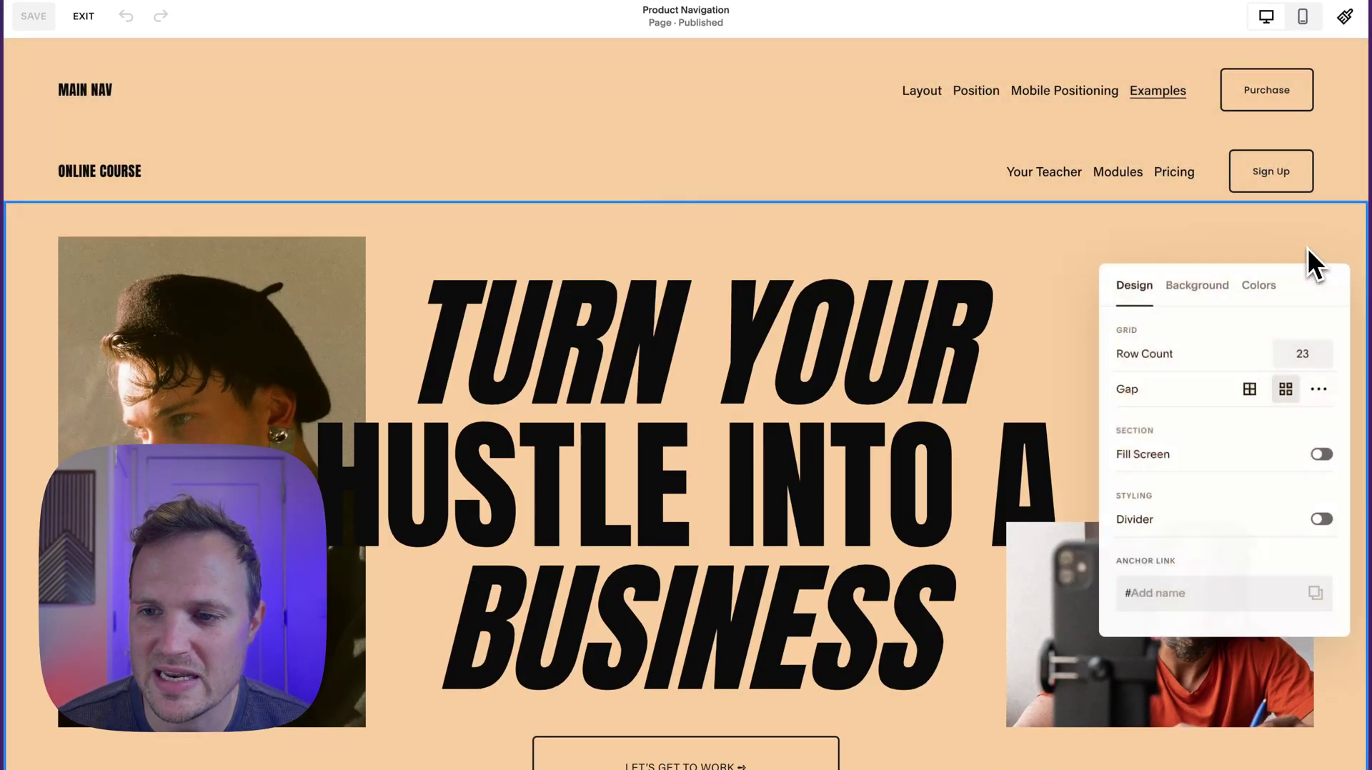
{"action": "left_click", "coordinate": [1260, 283]}
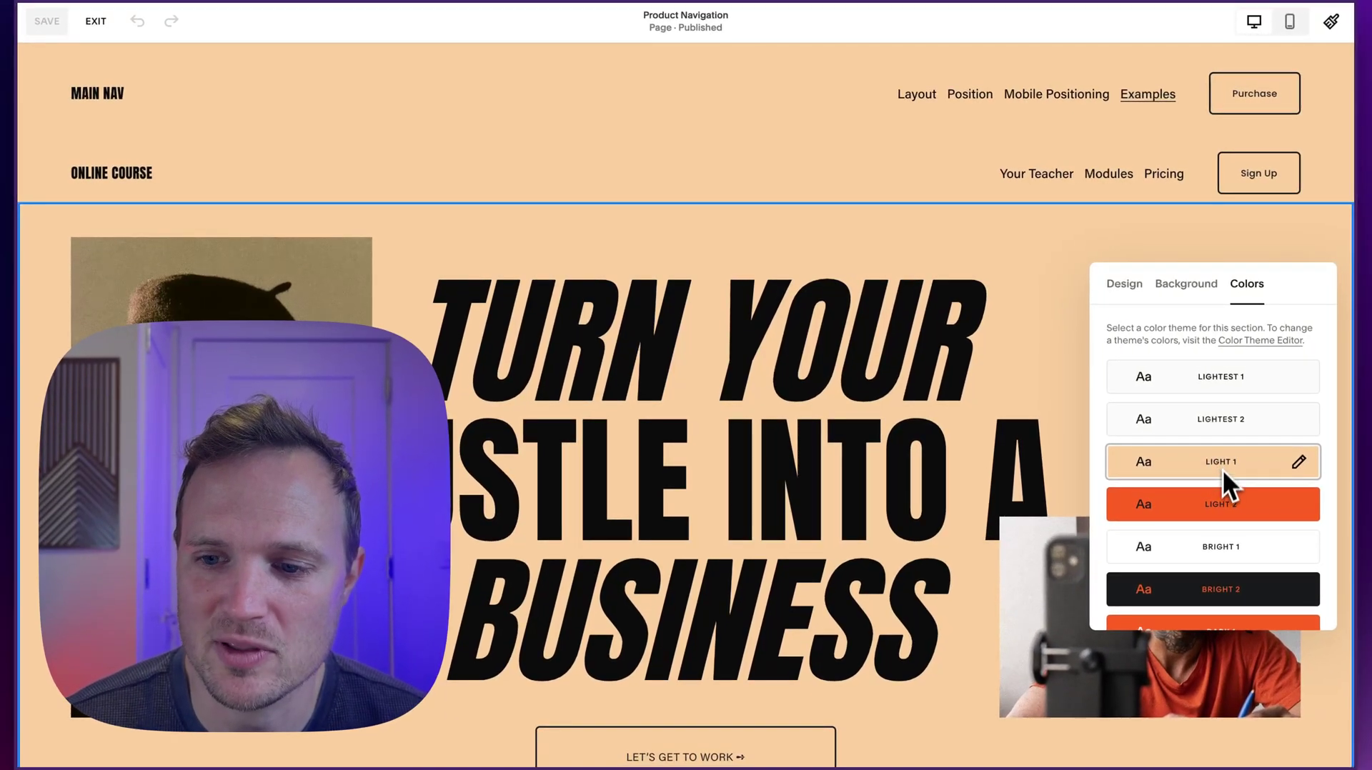
{"action": "scroll", "coordinate": [1222, 469], "scroll_direction": "down", "scroll_amount": 3}
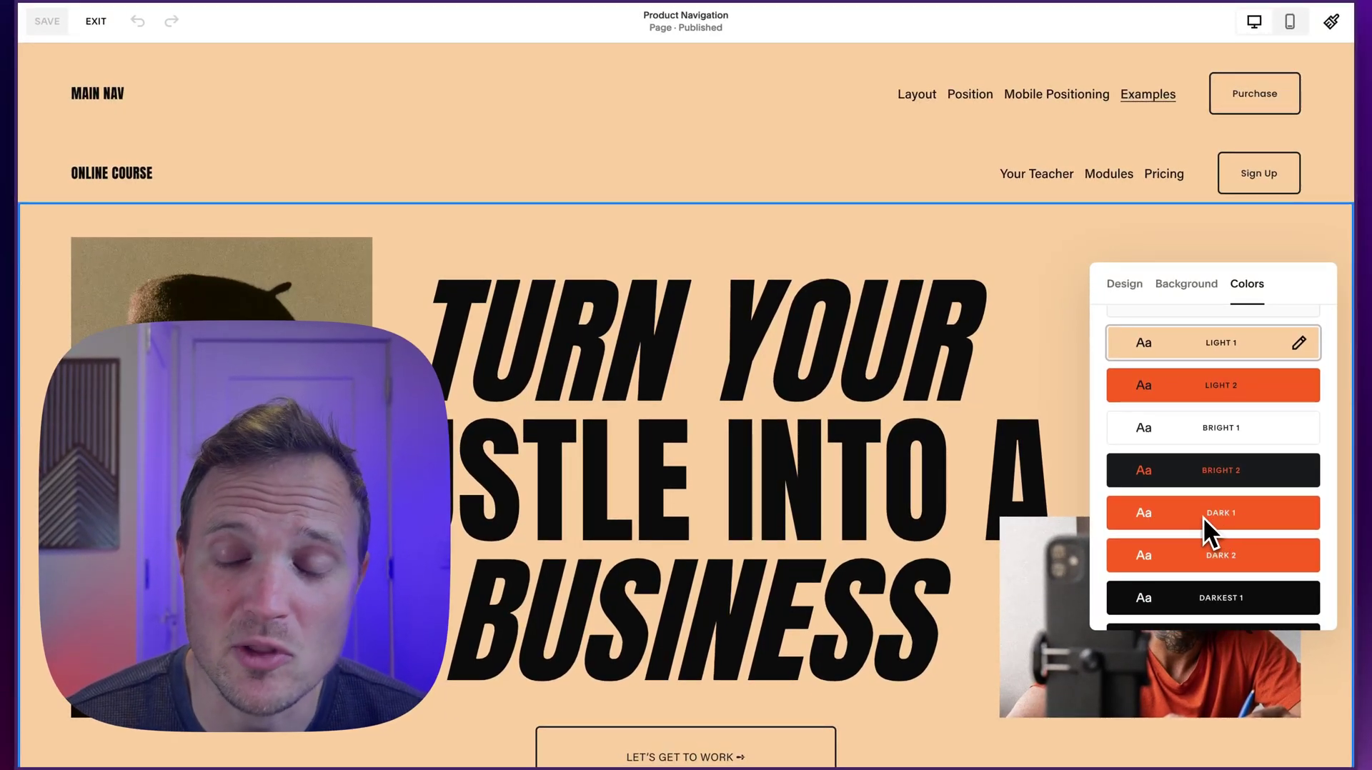
{"action": "scroll", "coordinate": [1220, 517], "scroll_direction": "down", "scroll_amount": 1}
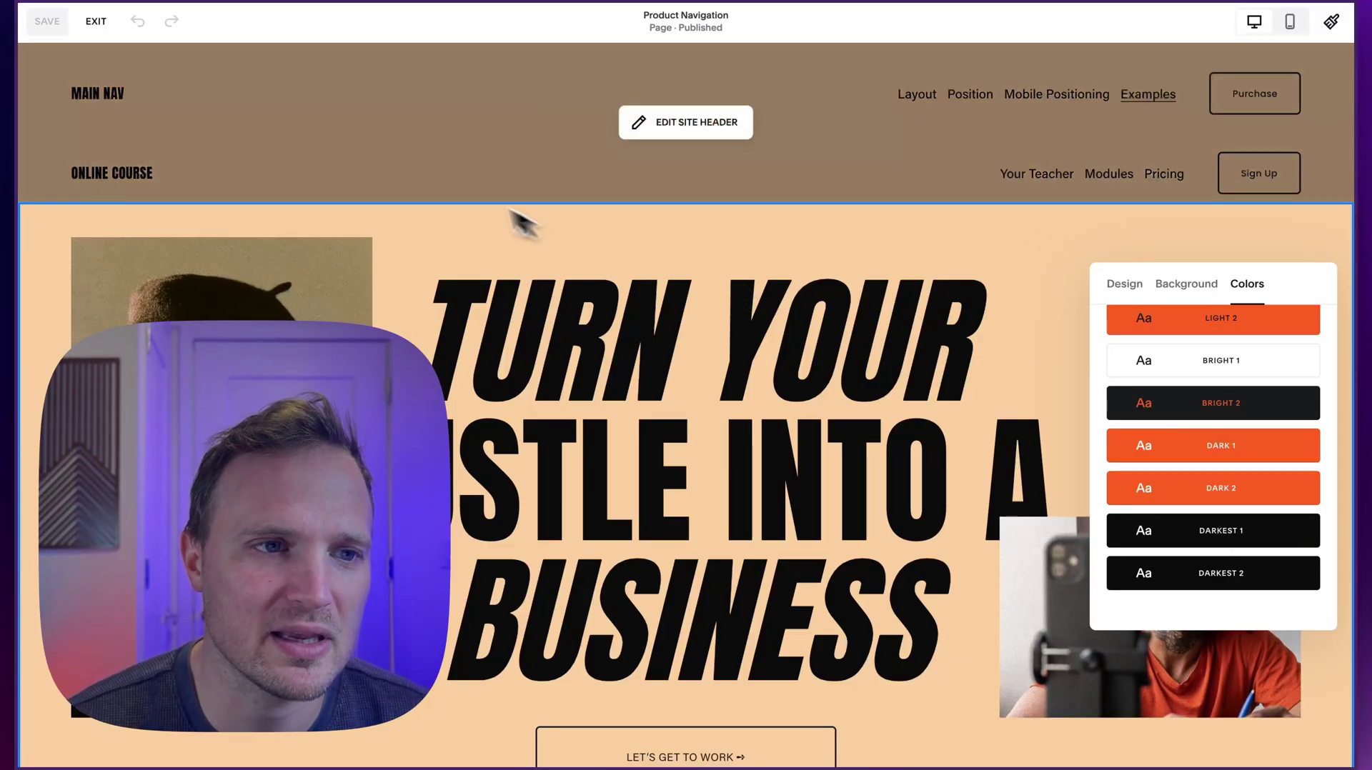
- In the Product Navigation page's header code injection, change data-section-theme from 'light' to 'bright 2' and save
{"action": "left_click", "coordinate": [108, 20]}
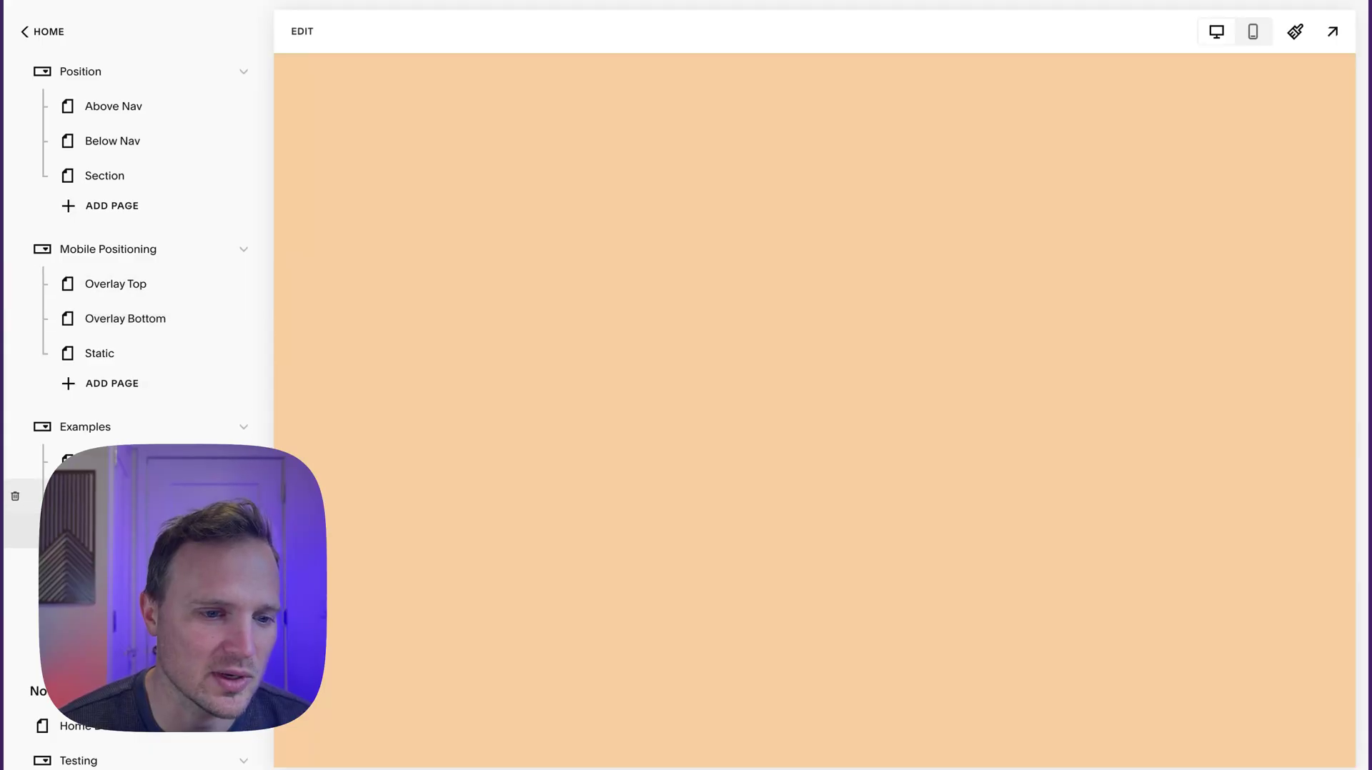
{"action": "left_click", "coordinate": [244, 495]}
{"action": "left_click", "coordinate": [404, 366]}
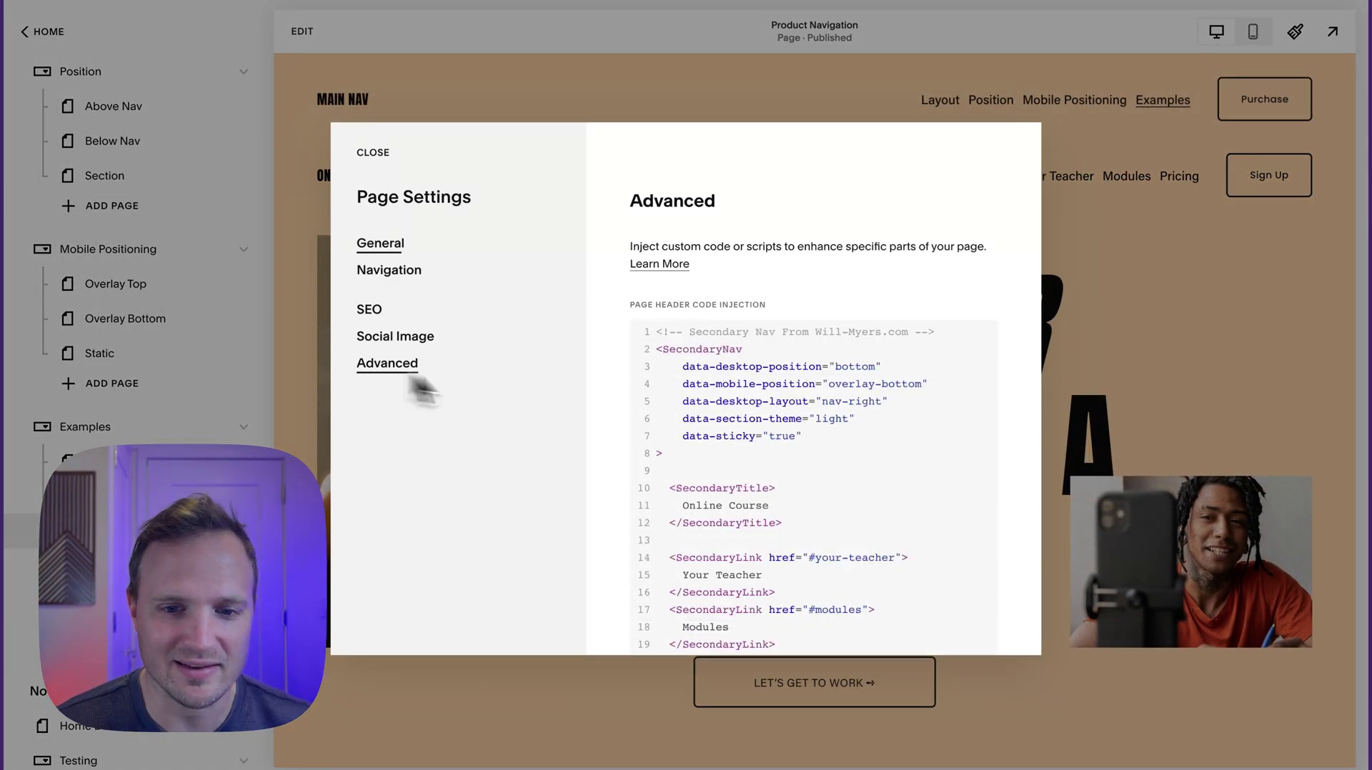
{"action": "double_click", "coordinate": [829, 420]}
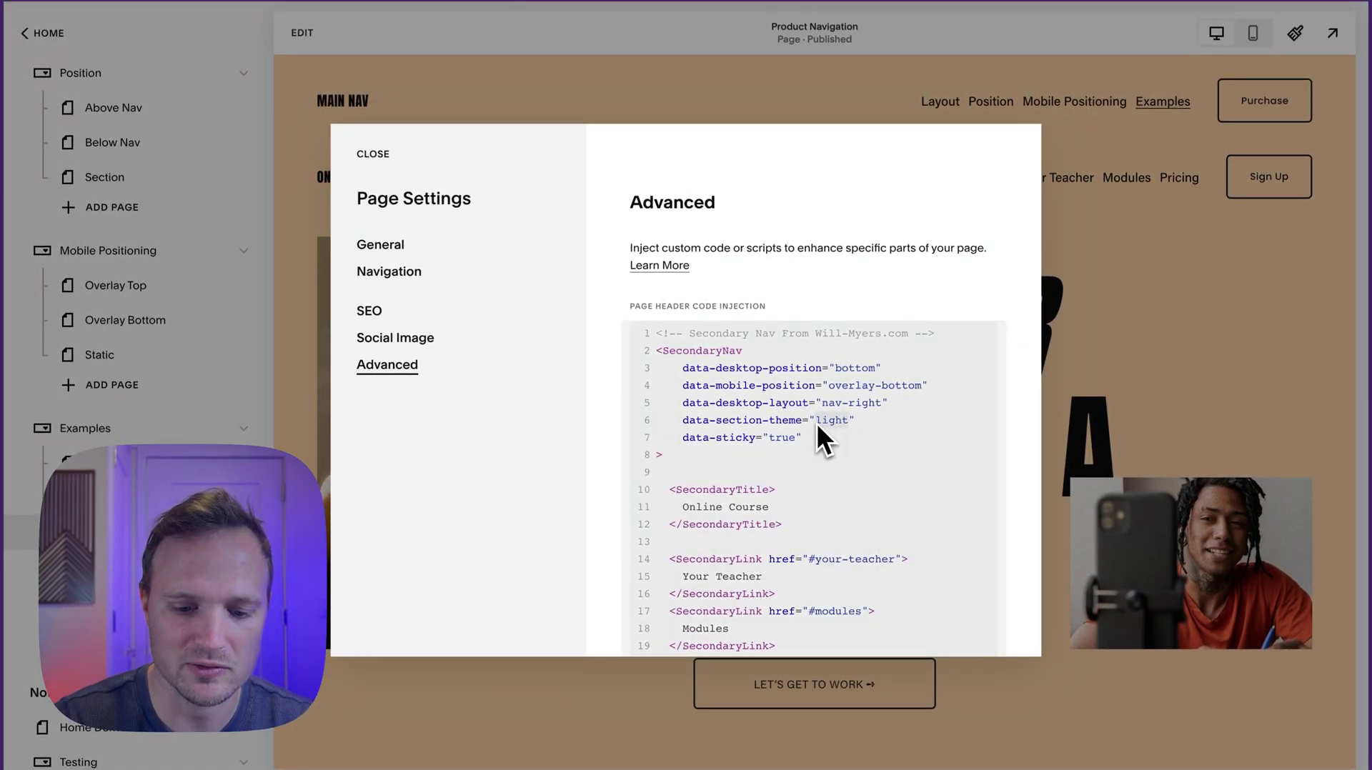
{"action": "type", "text": "bright 2"}
{"action": "left_click", "coordinate": [371, 162]}
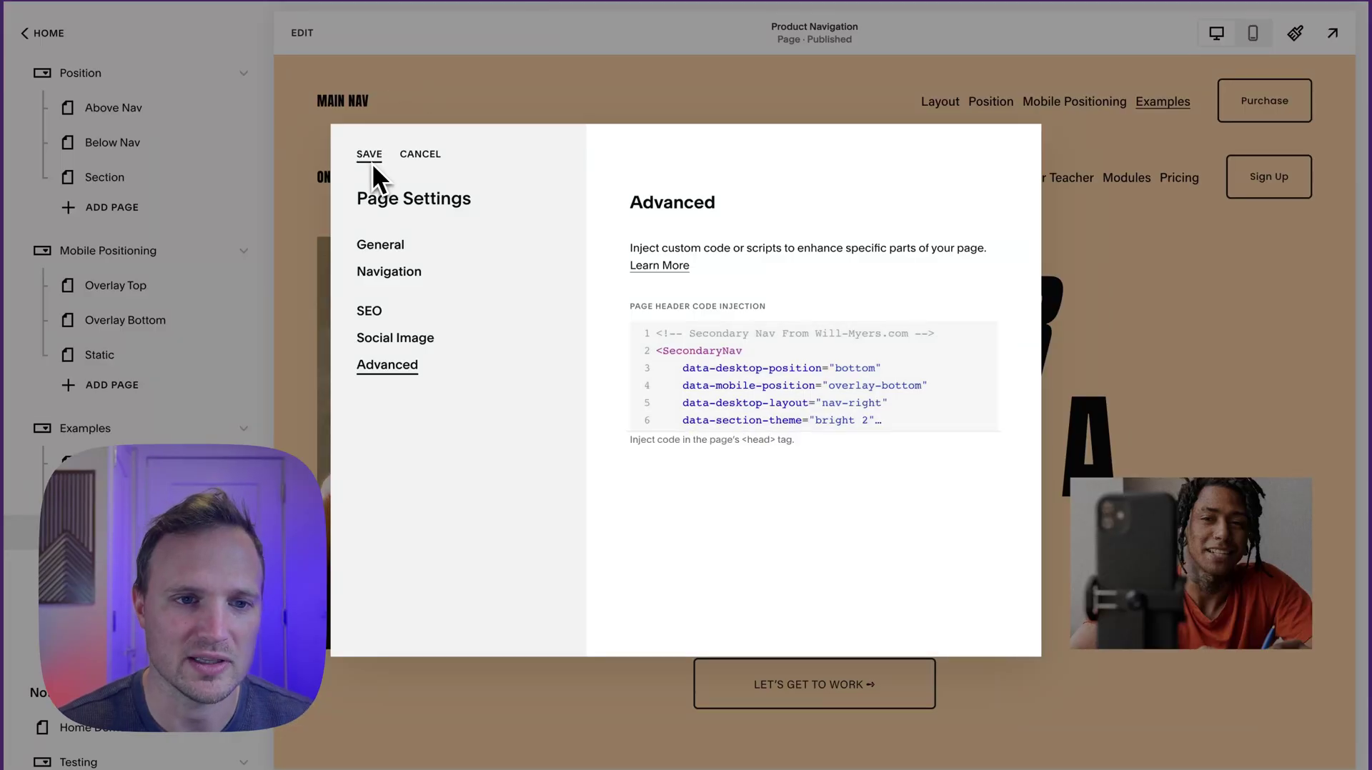